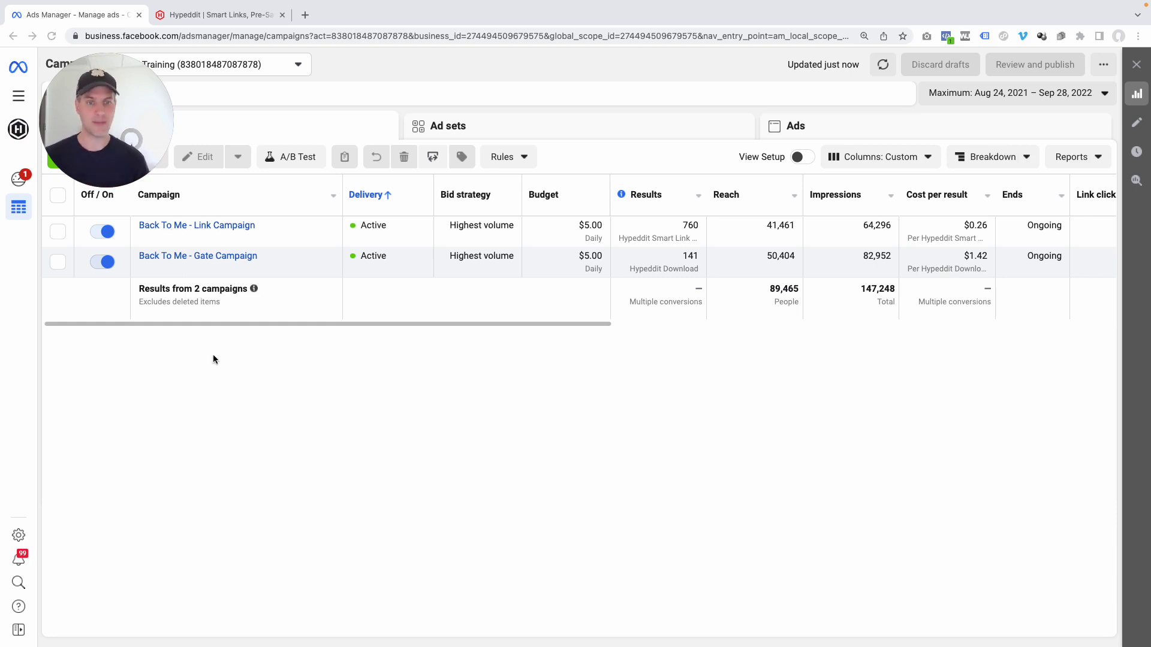
# Look over the Back To Me - Link Campaign's ad sets, then return to the campaign list and deselect it.
pyautogui.moveTo(213, 231)
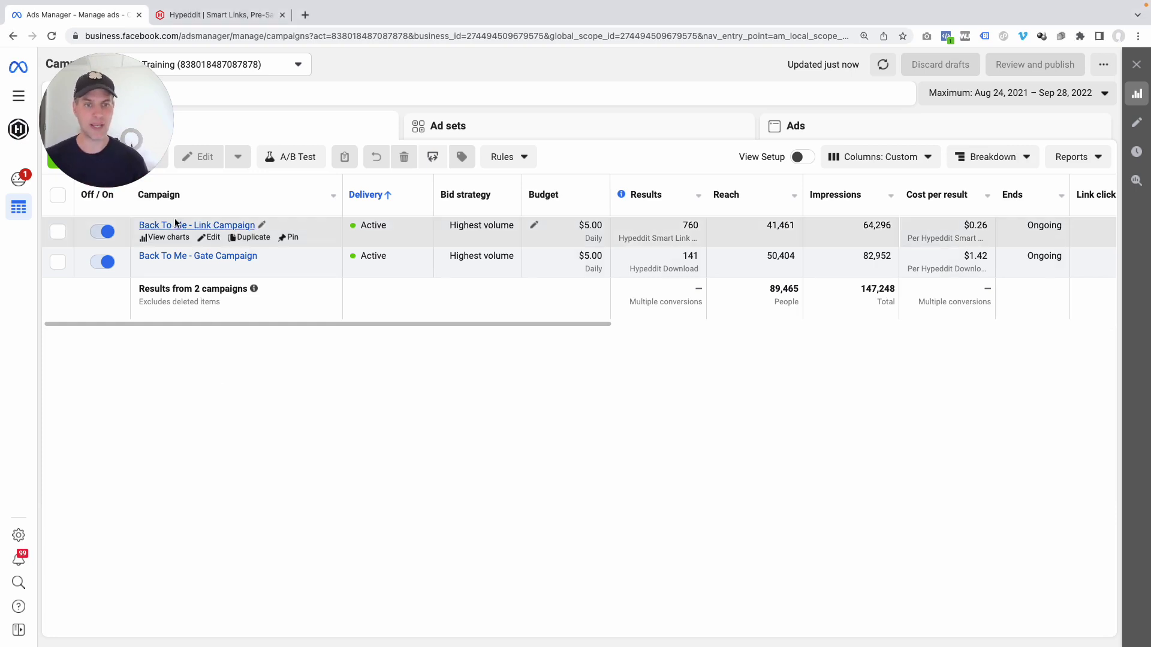
pyautogui.click(214, 227)
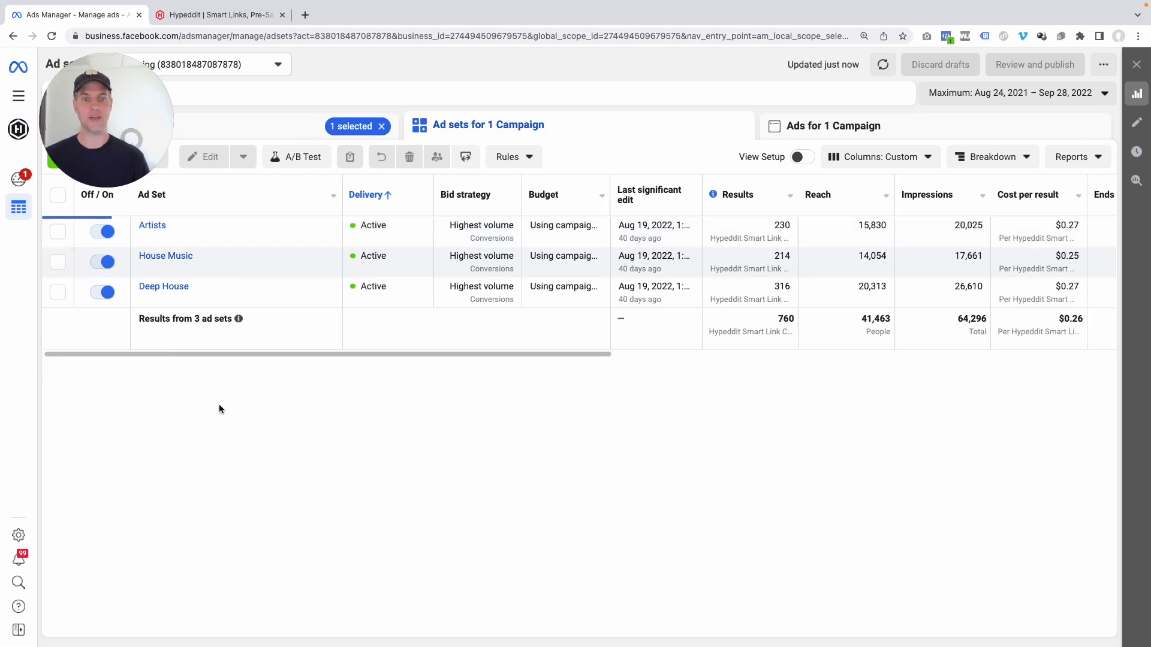
pyautogui.moveTo(180, 237)
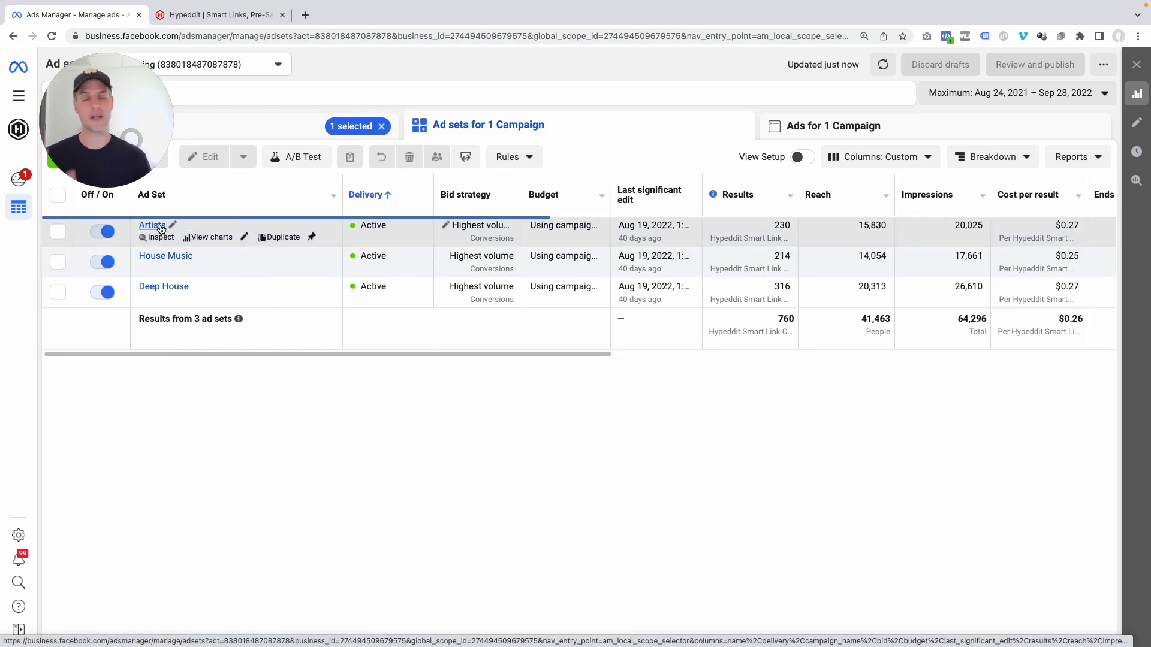
pyautogui.moveTo(169, 259)
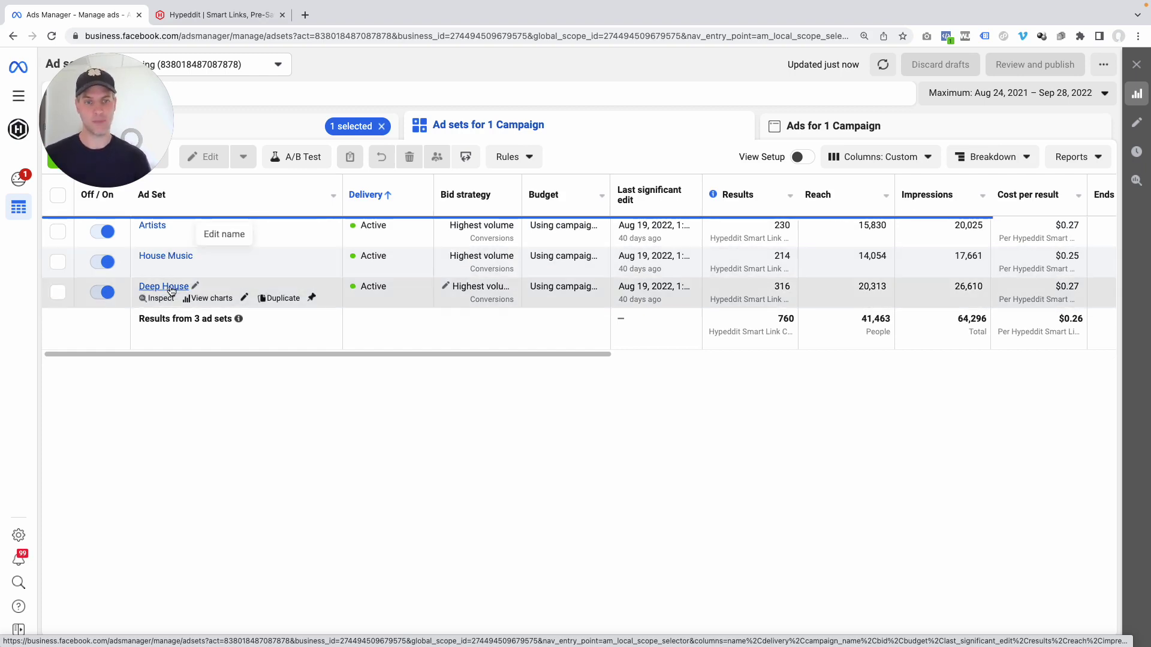
pyautogui.click(282, 126)
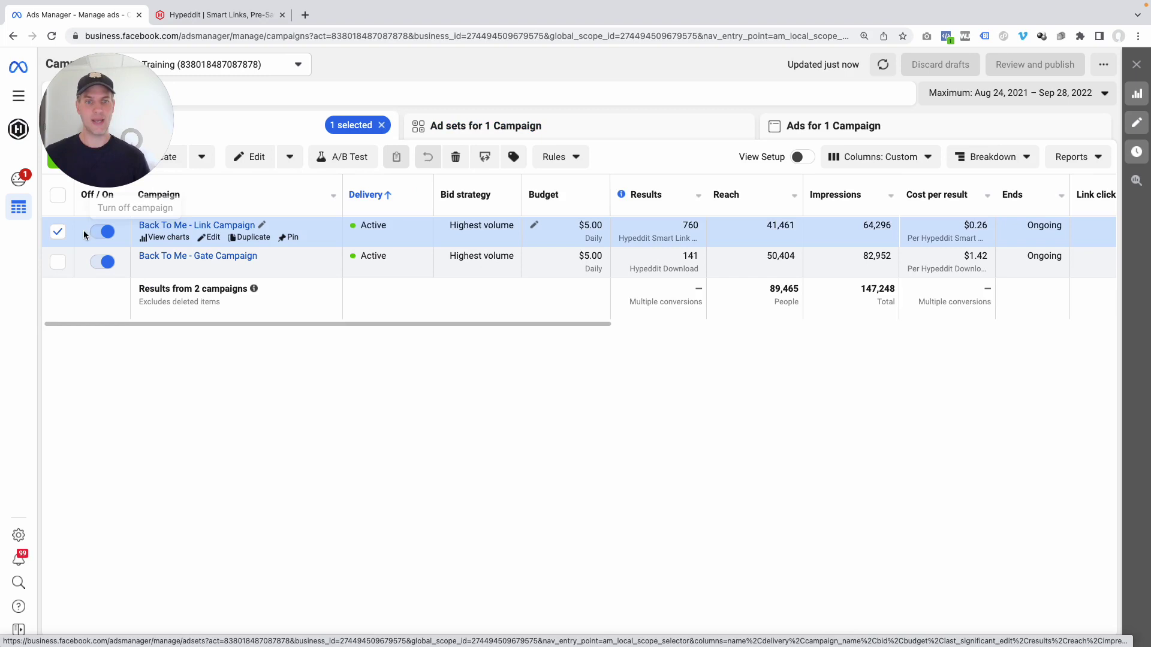
pyautogui.click(59, 231)
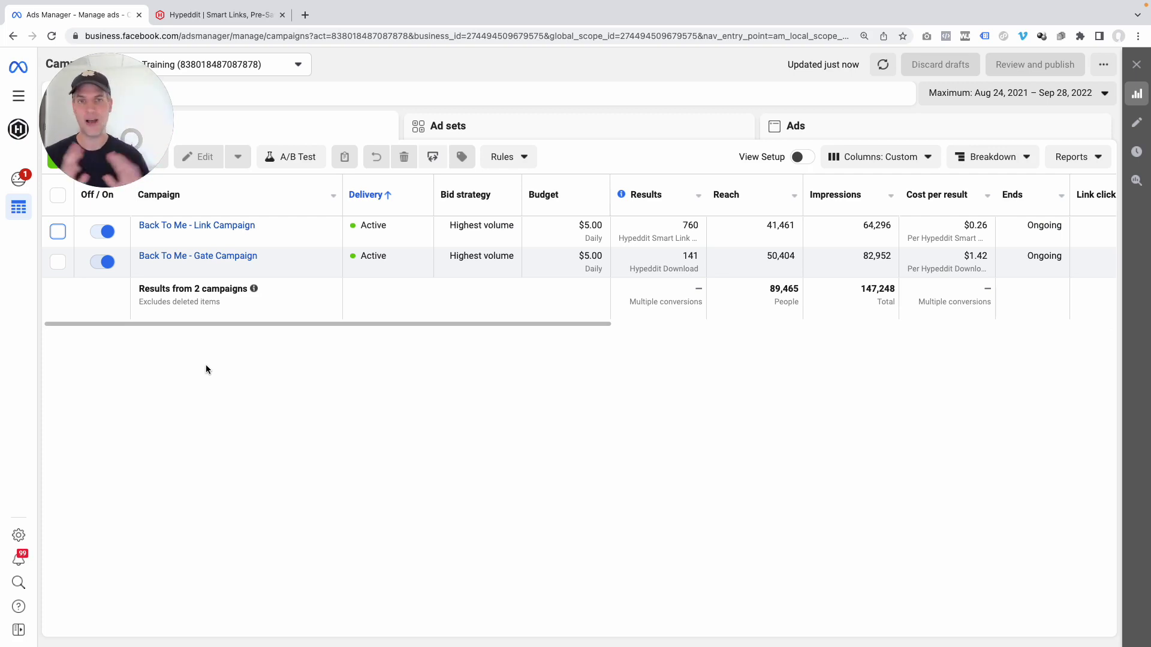
# Make one duplicate of the Back To Me - Link Campaign.
pyautogui.moveTo(237, 237)
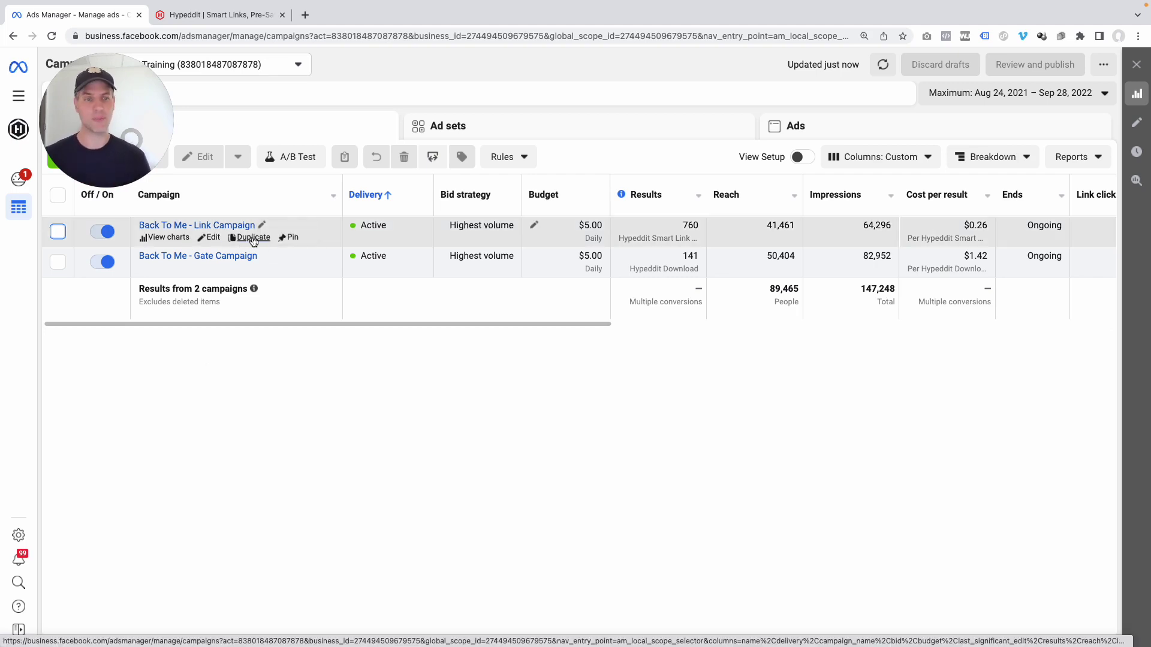
pyautogui.click(253, 238)
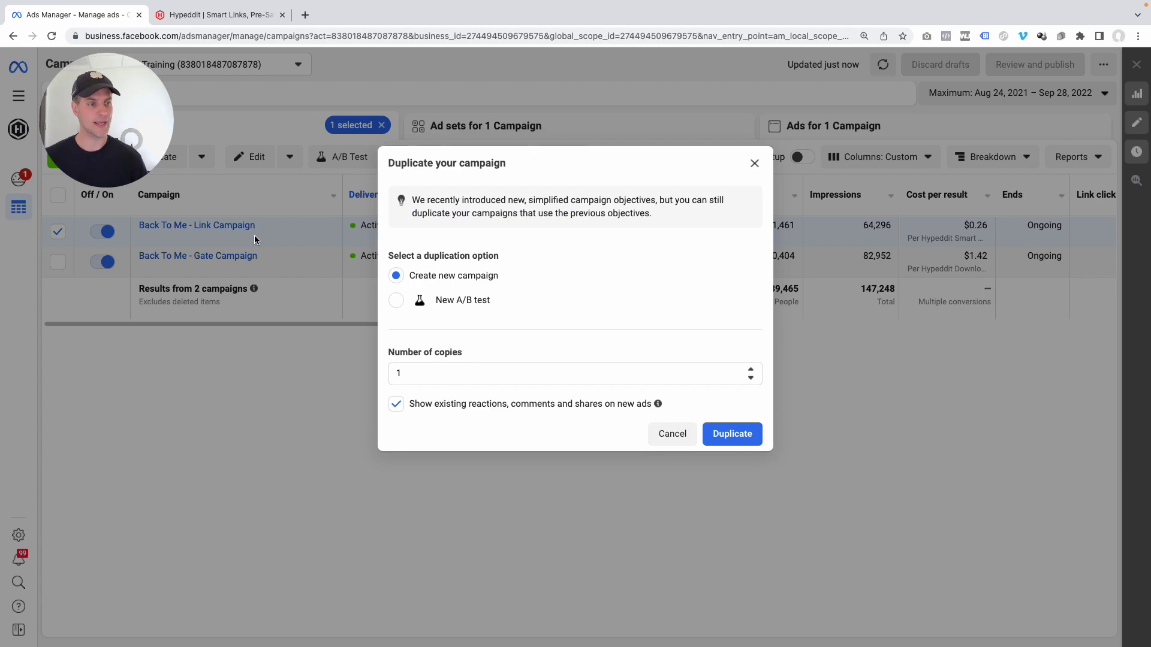
pyautogui.click(730, 434)
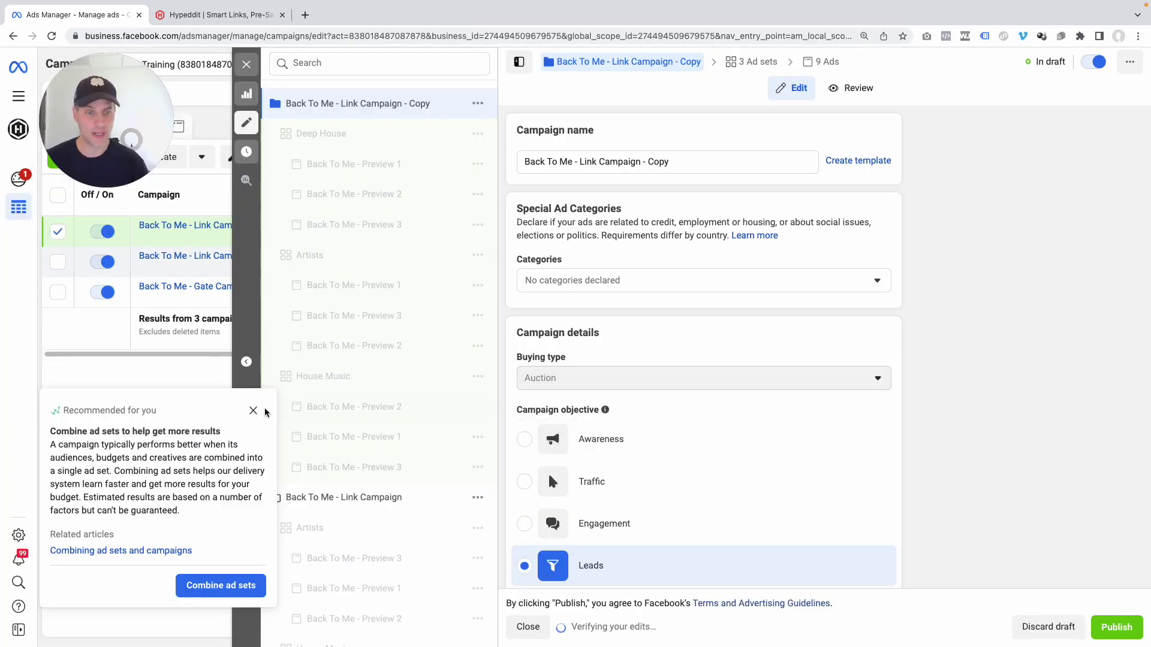
pyautogui.click(253, 410)
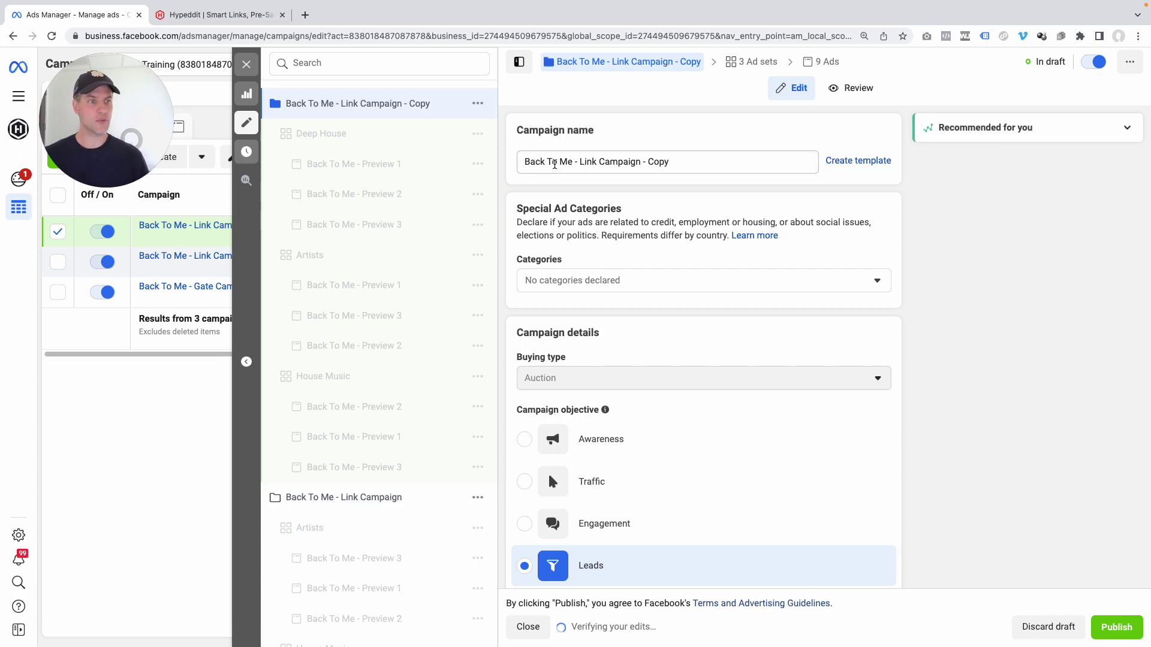
# Rename the copy to 'Feel It - Link Campaign', removing the '- Copy' ending.
pyautogui.moveTo(572, 161); pyautogui.dragTo(488, 163)
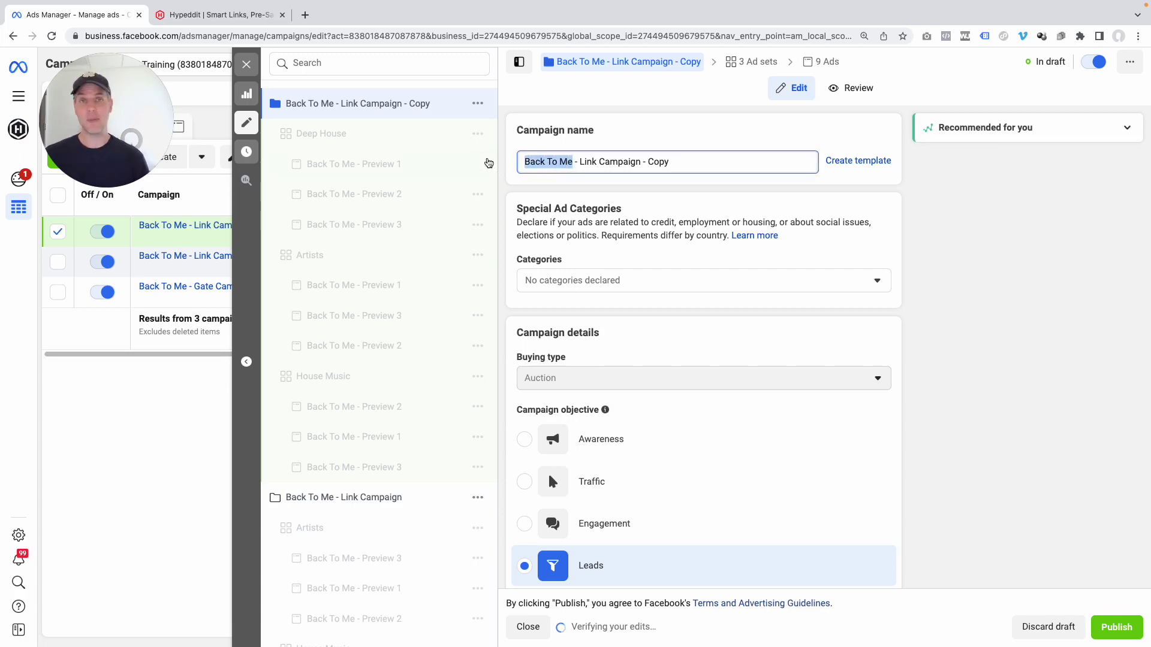
pyautogui.write('Feel It')
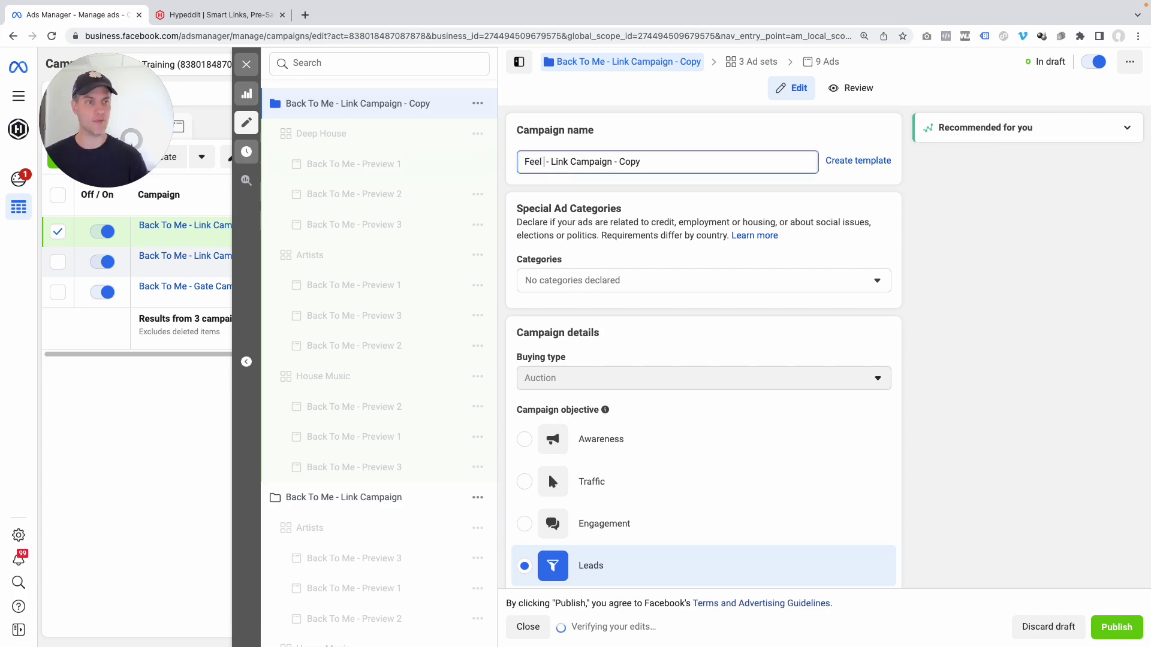
pyautogui.moveTo(618, 162); pyautogui.dragTo(701, 169)
pyautogui.press('BackSpace')
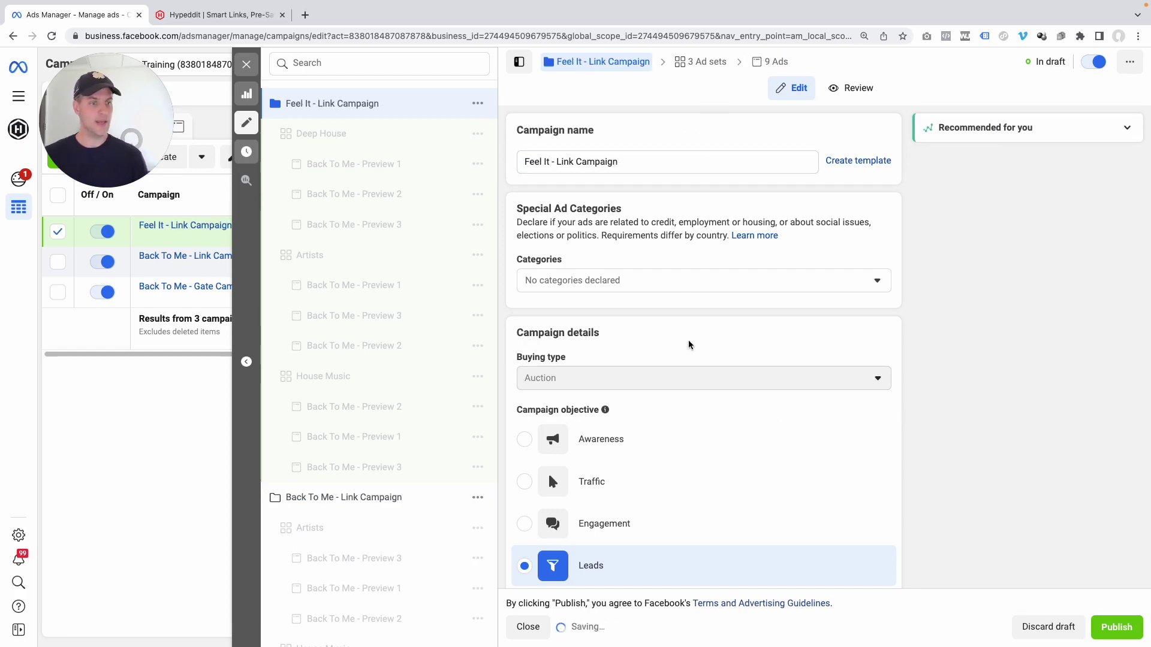
# Open the copy's Deep House ad set and its Back To Me - Preview 1 ad.
pyautogui.scroll(-9, 689, 339)
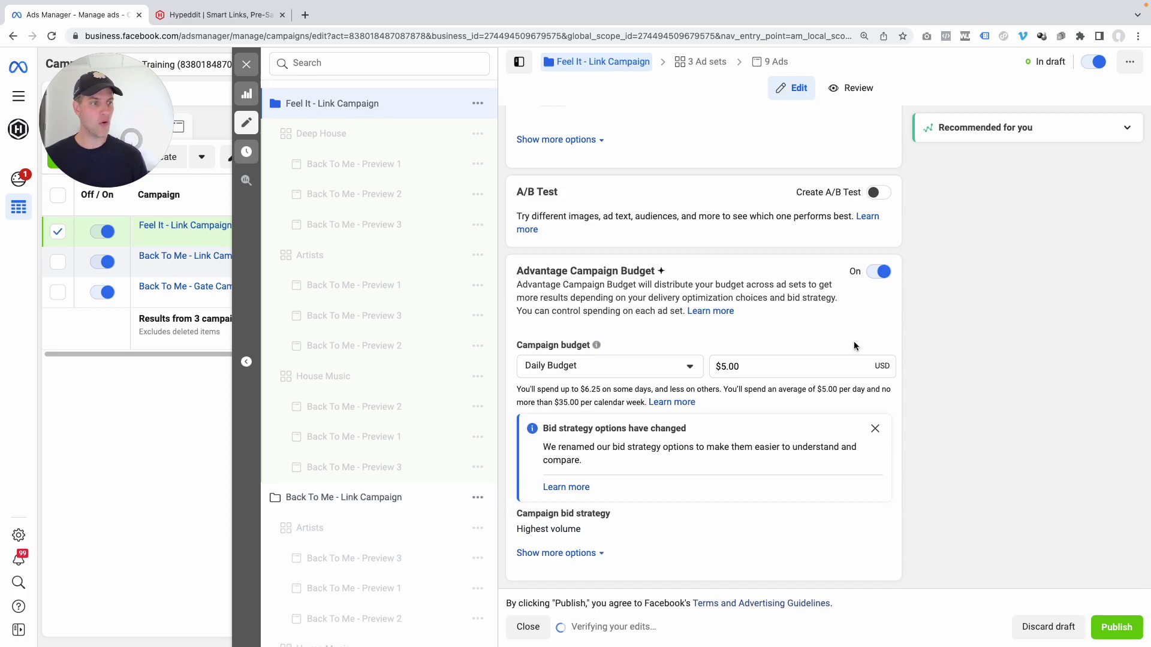
pyautogui.click(331, 133)
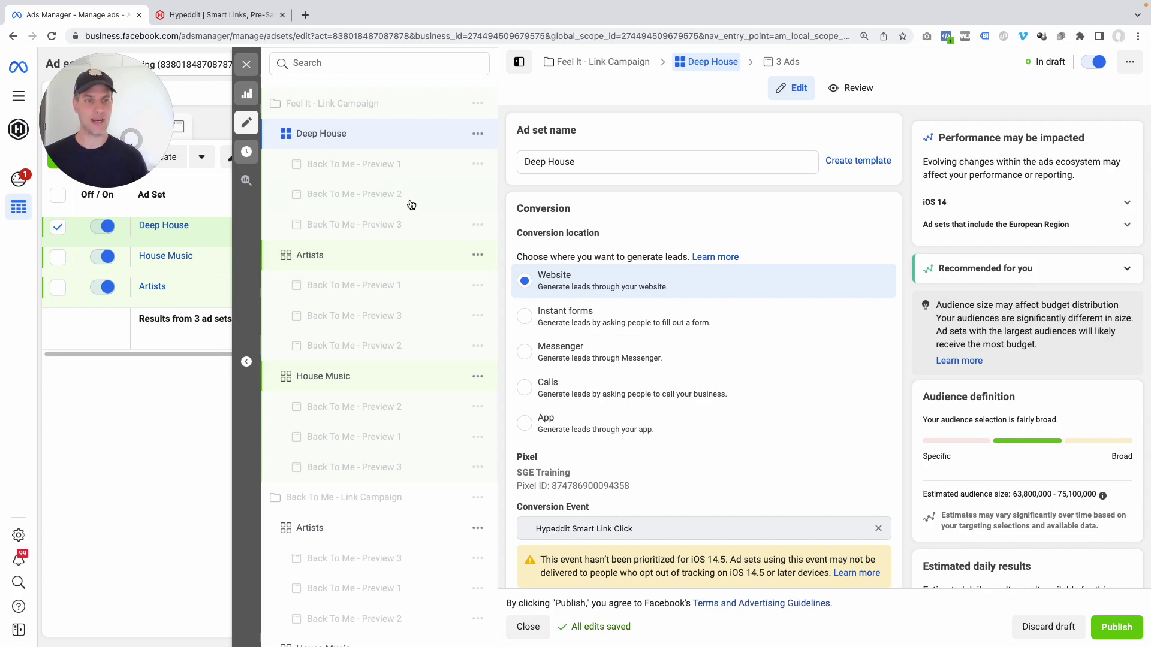
pyautogui.click(374, 166)
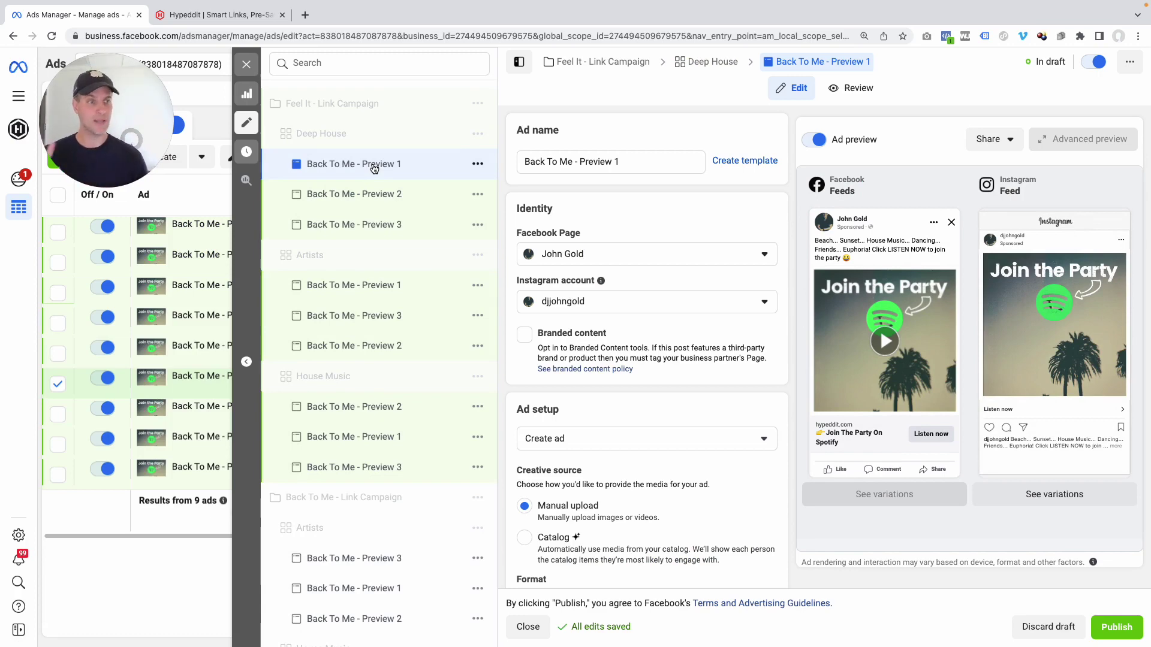
# Swap Preview 1's video for Feel It 01.mp4, keeping the default crop and optimization.
pyautogui.scroll(-3, 580, 336)
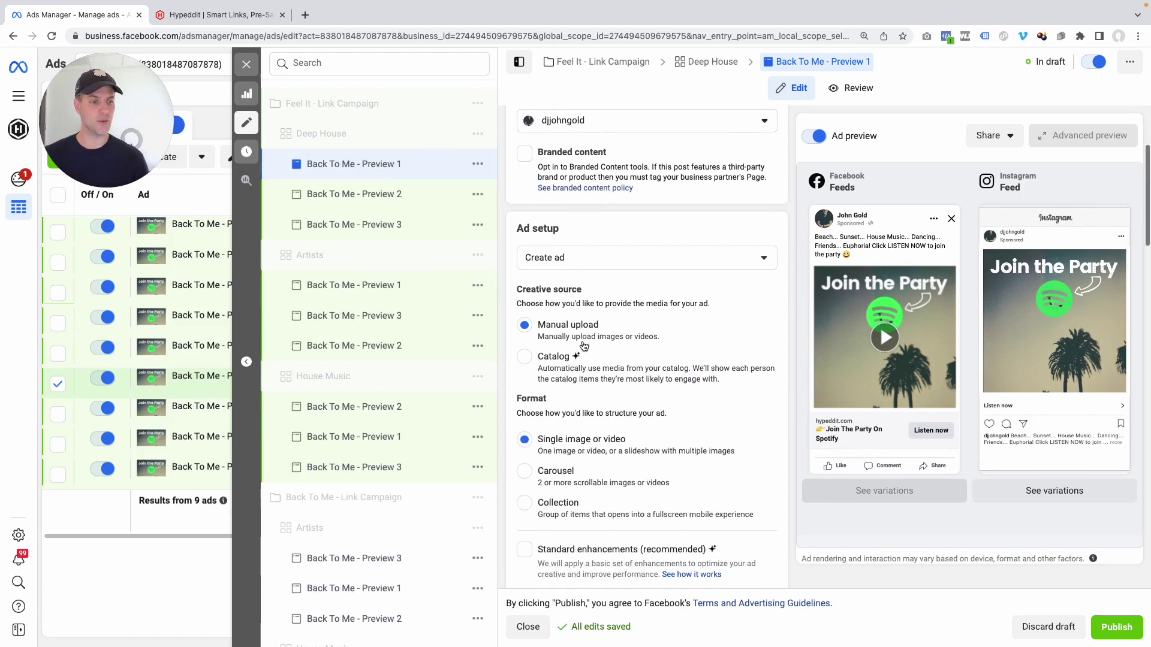
pyautogui.scroll(-7, 583, 345)
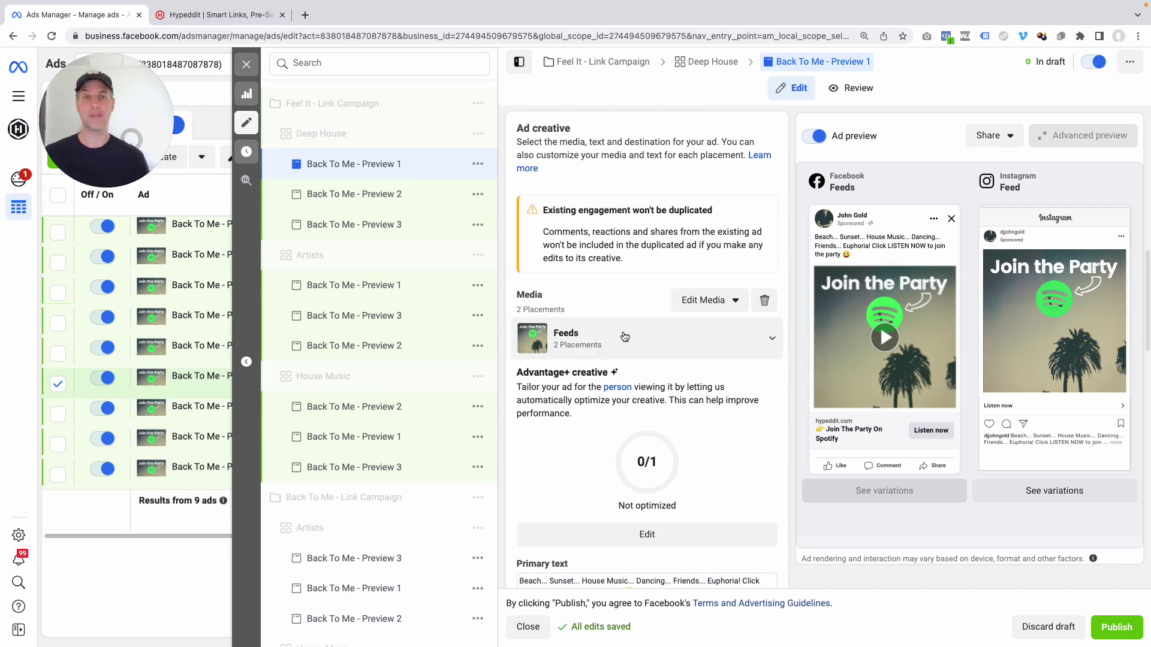
pyautogui.moveTo(877, 345)
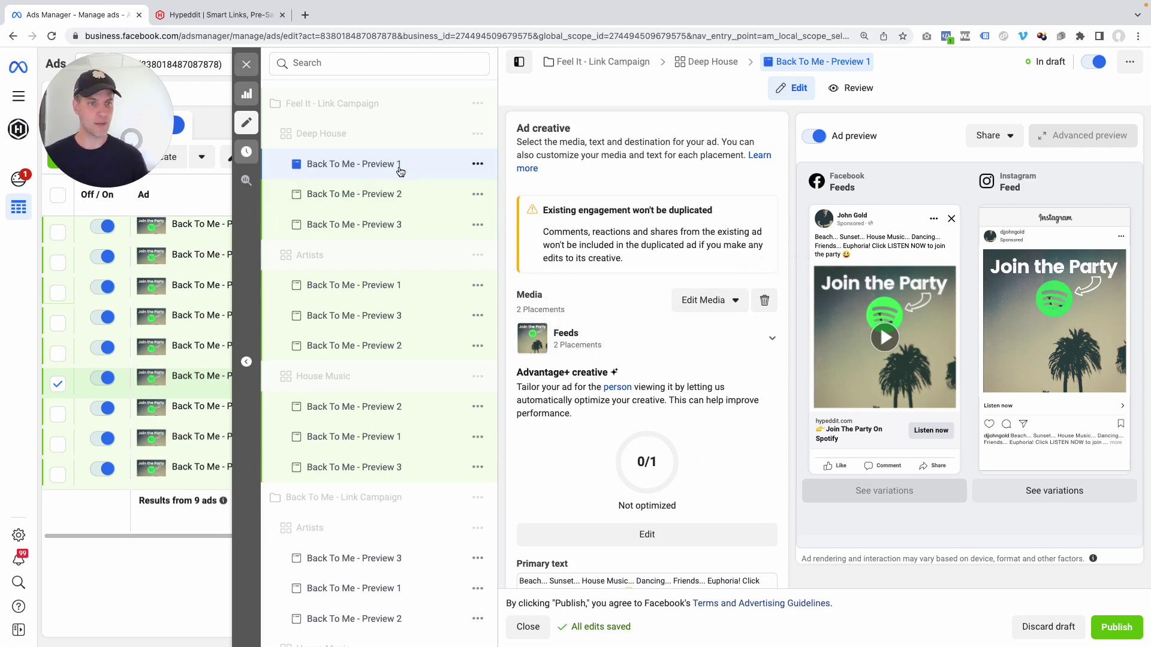
pyautogui.click(707, 301)
pyautogui.click(707, 359)
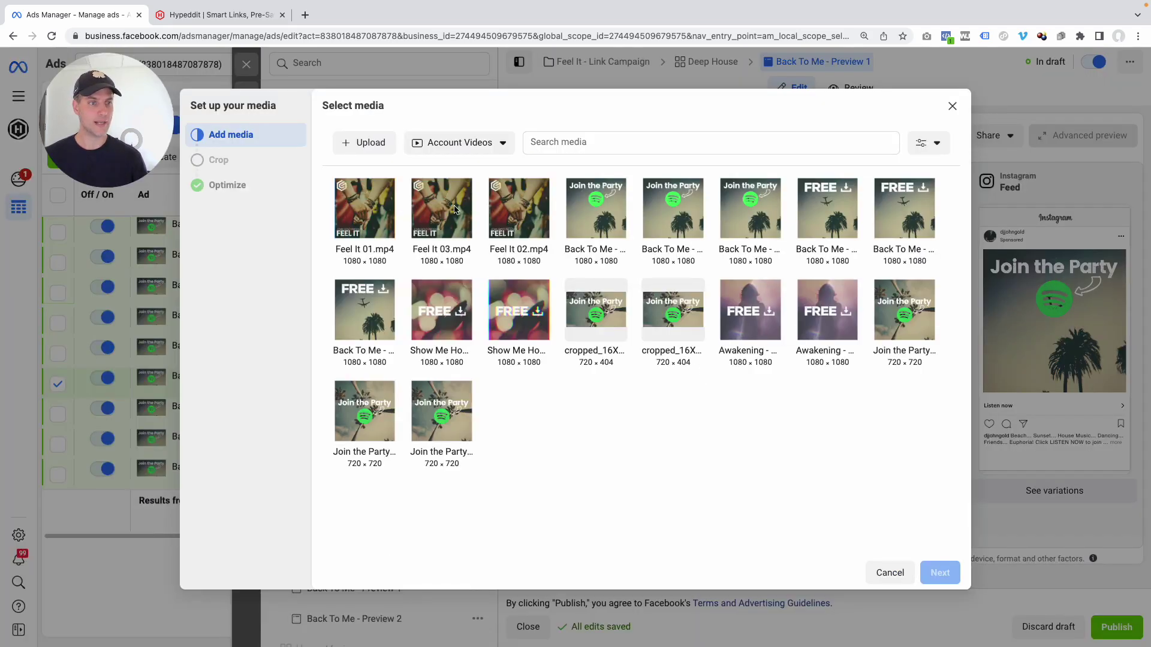
pyautogui.click(363, 209)
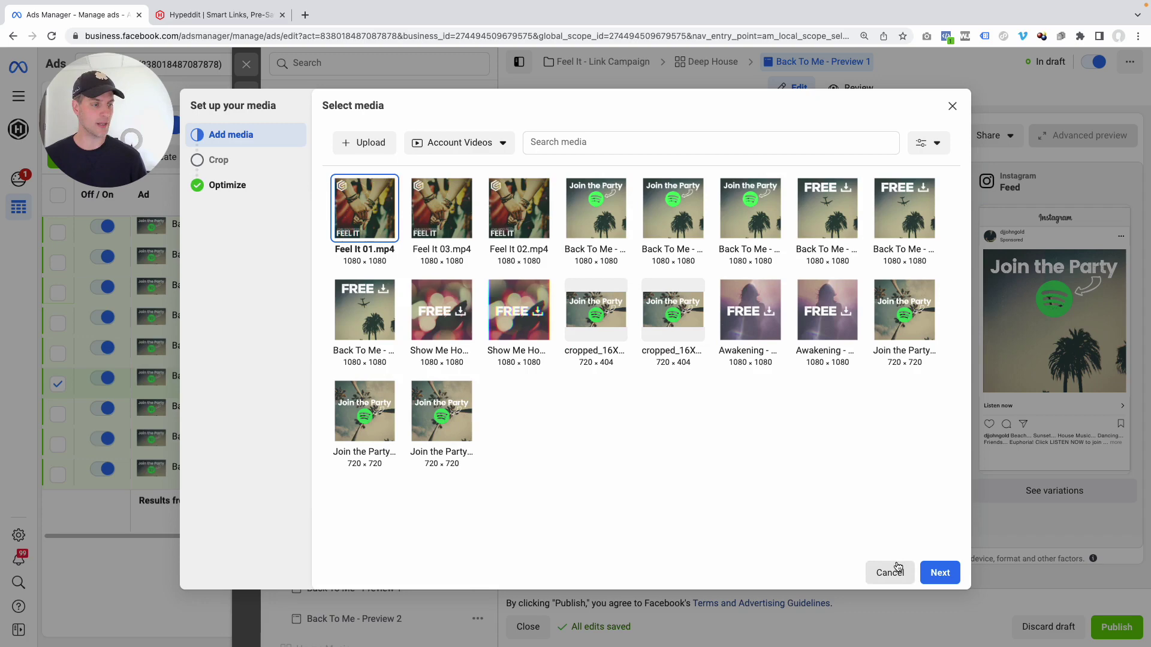
pyautogui.click(940, 572)
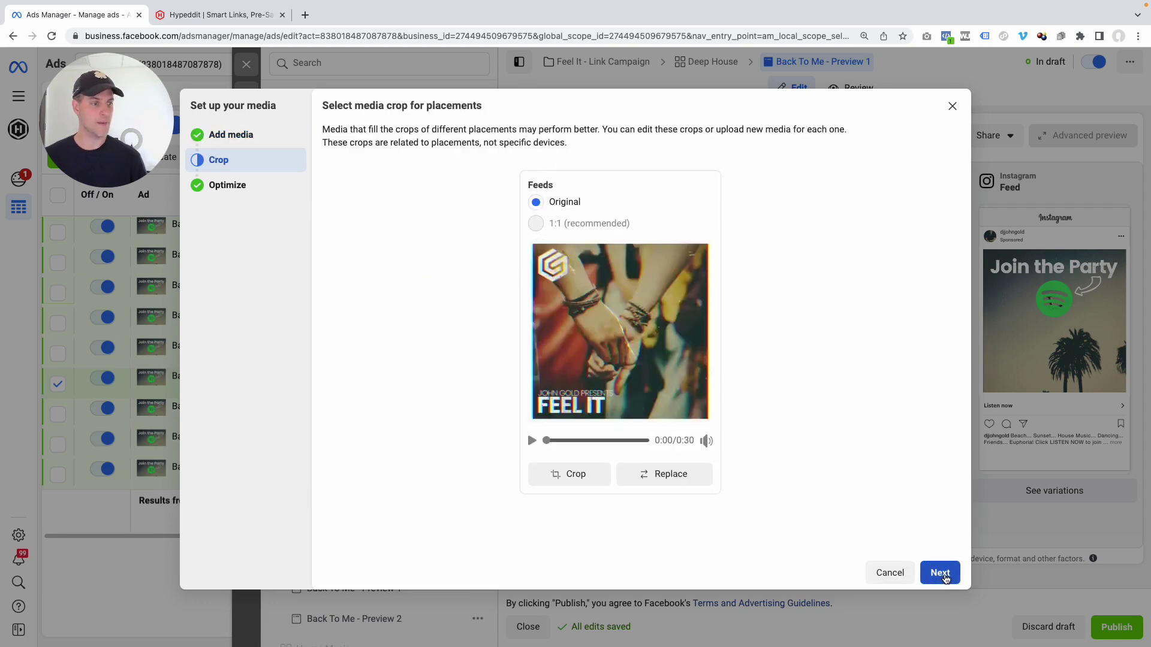
pyautogui.click(939, 572)
pyautogui.click(939, 572)
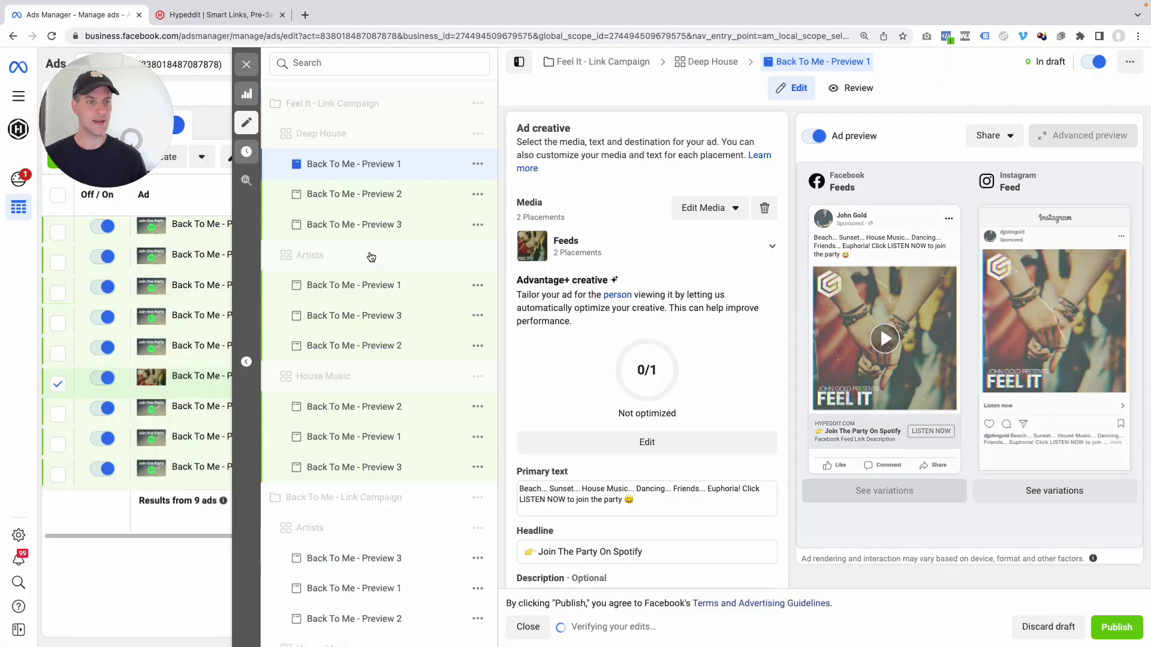
# Replace the Preview 2 ad's video with Feel It 02.mp4.
pyautogui.click(367, 199)
pyautogui.click(733, 300)
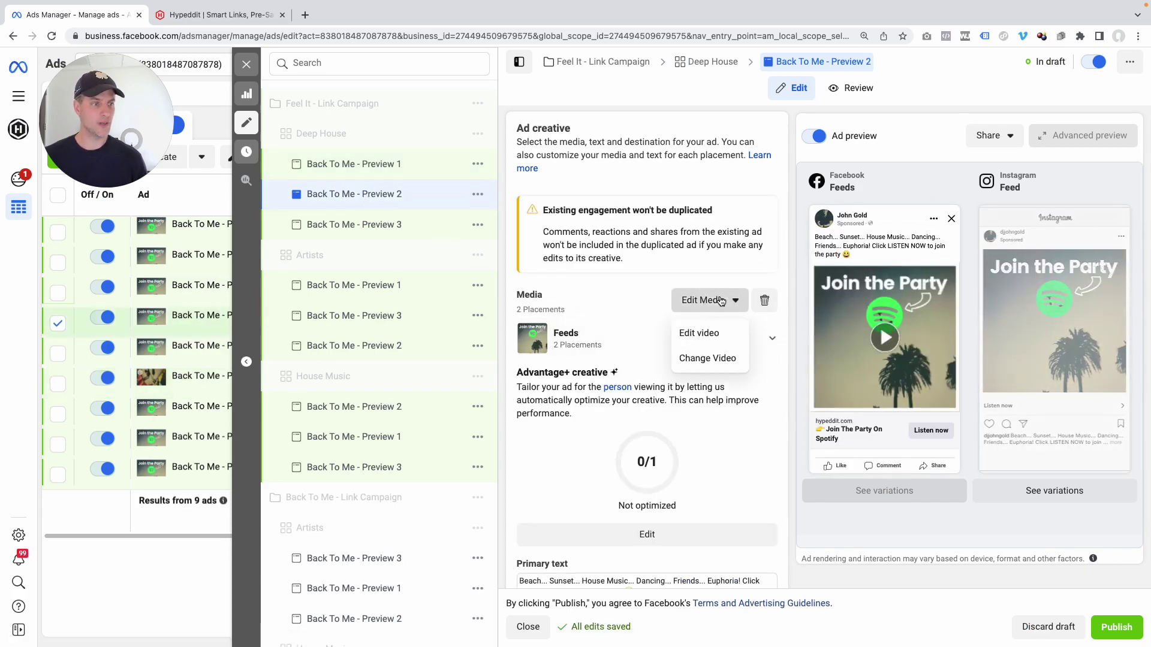
pyautogui.click(707, 359)
pyautogui.click(518, 207)
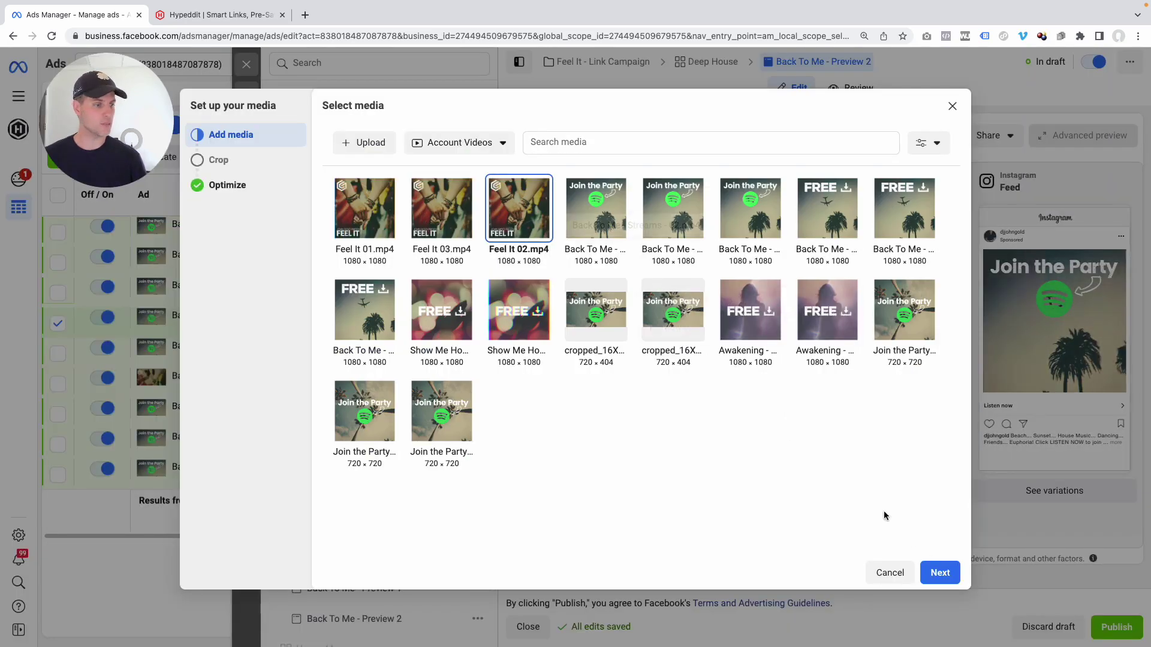
pyautogui.click(939, 572)
pyautogui.click(940, 571)
pyautogui.click(944, 577)
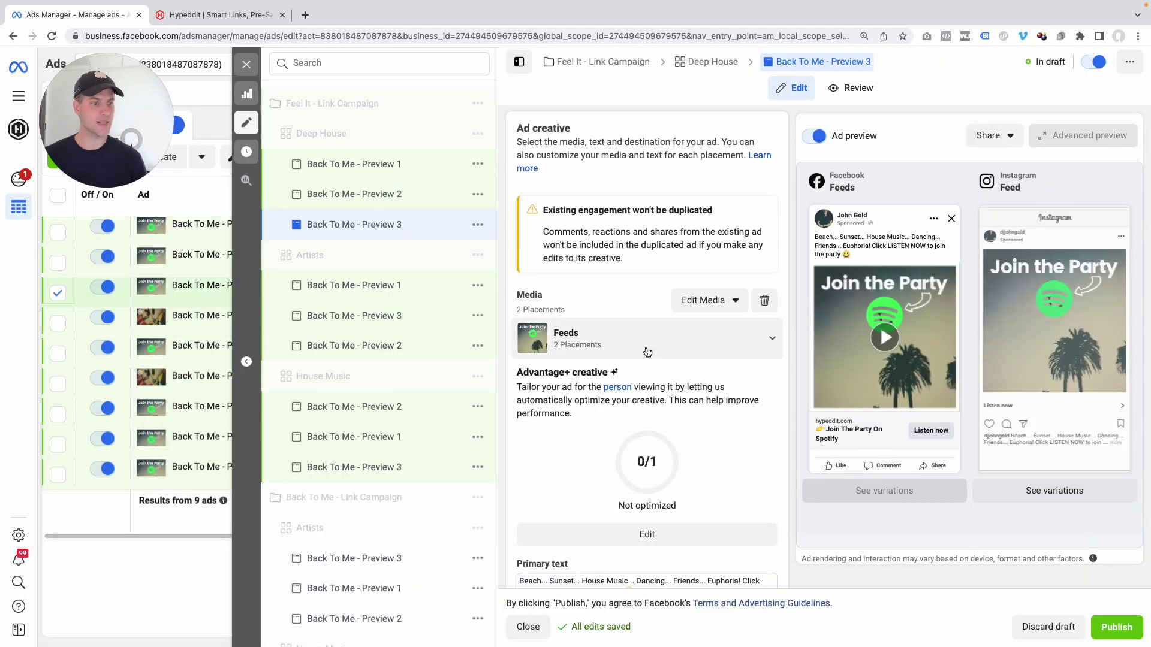
# Replace the Preview 3 ad's video with Feel It 03.mp4.
pyautogui.click(708, 300)
pyautogui.click(707, 359)
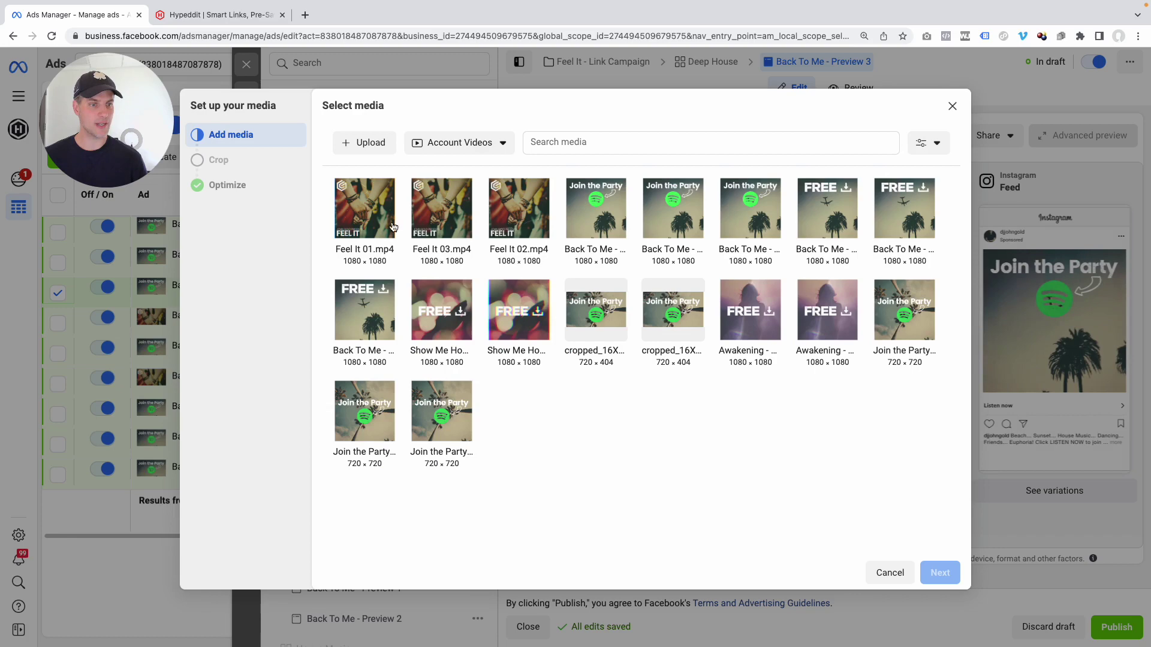
pyautogui.click(447, 213)
pyautogui.click(940, 572)
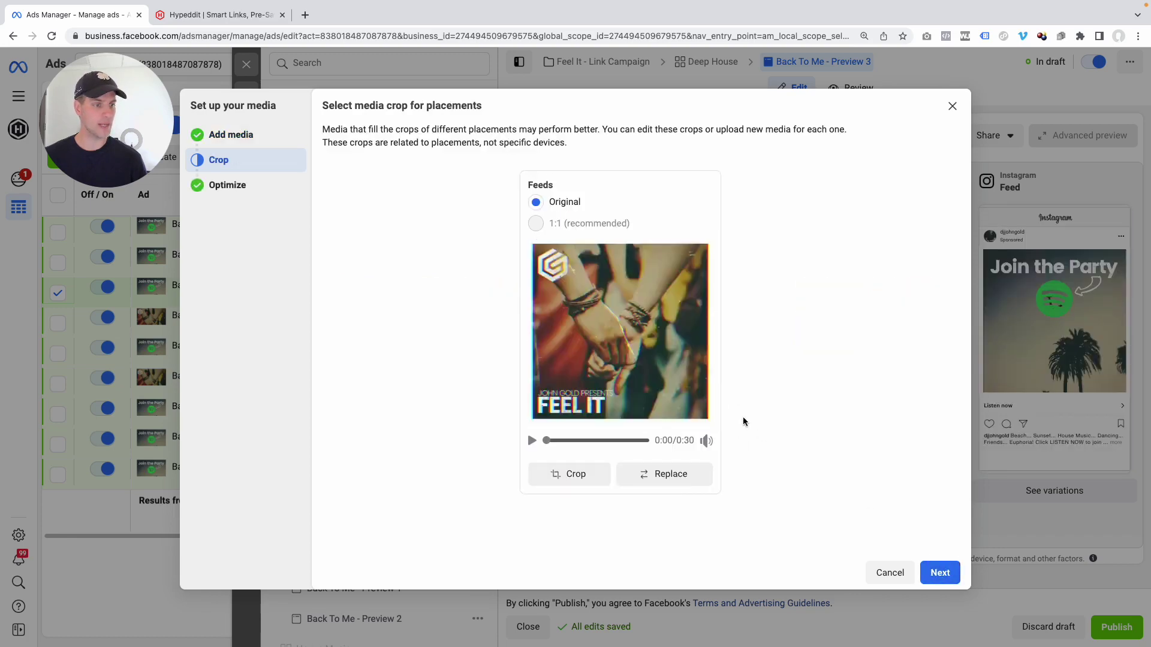
pyautogui.click(938, 572)
pyautogui.click(939, 573)
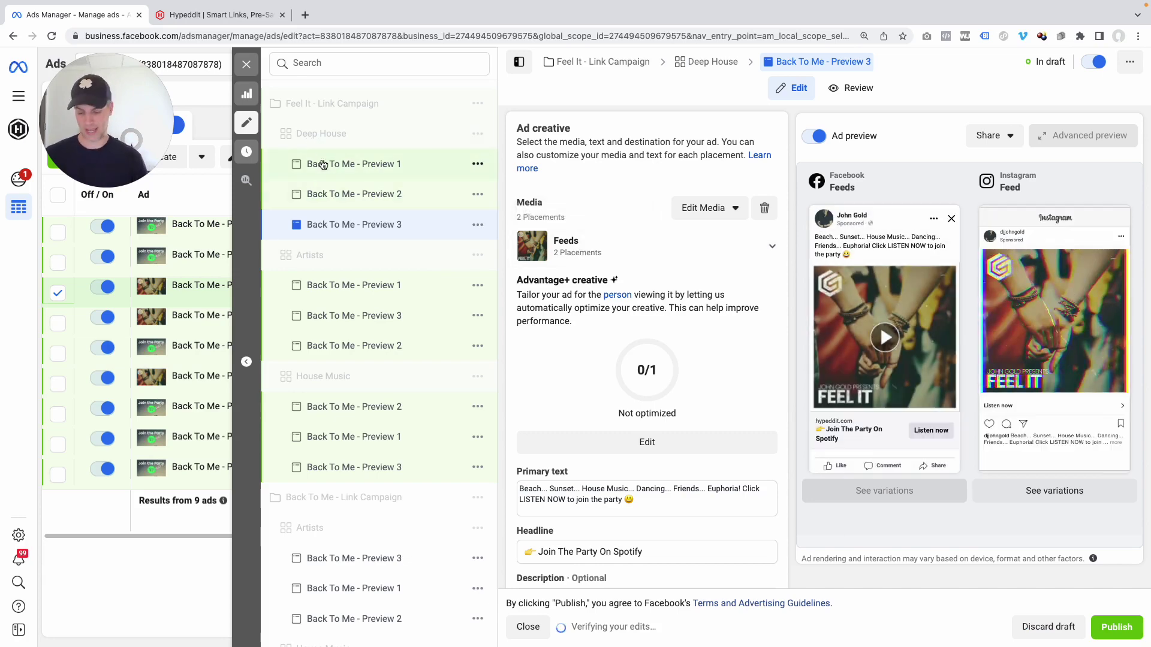
# Select all three Deep House ads together and bring their Website URL field into view.
pyautogui.keyDown('shift'); pyautogui.click(367, 168); pyautogui.keyUp('shift')
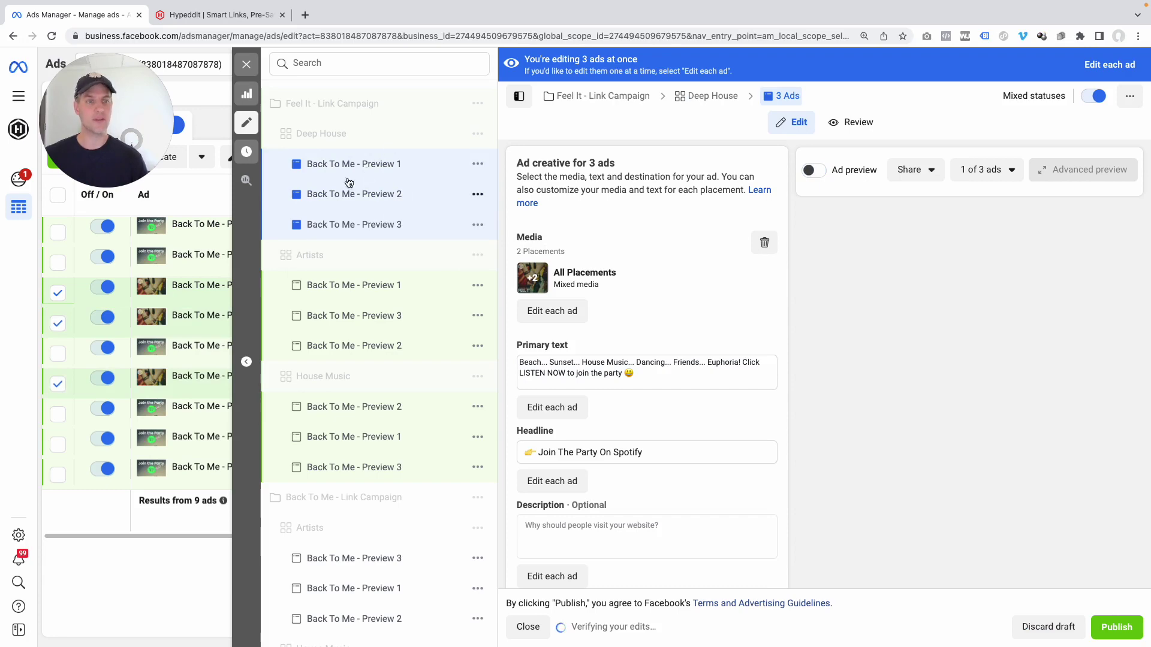
pyautogui.scroll(-1, 628, 331)
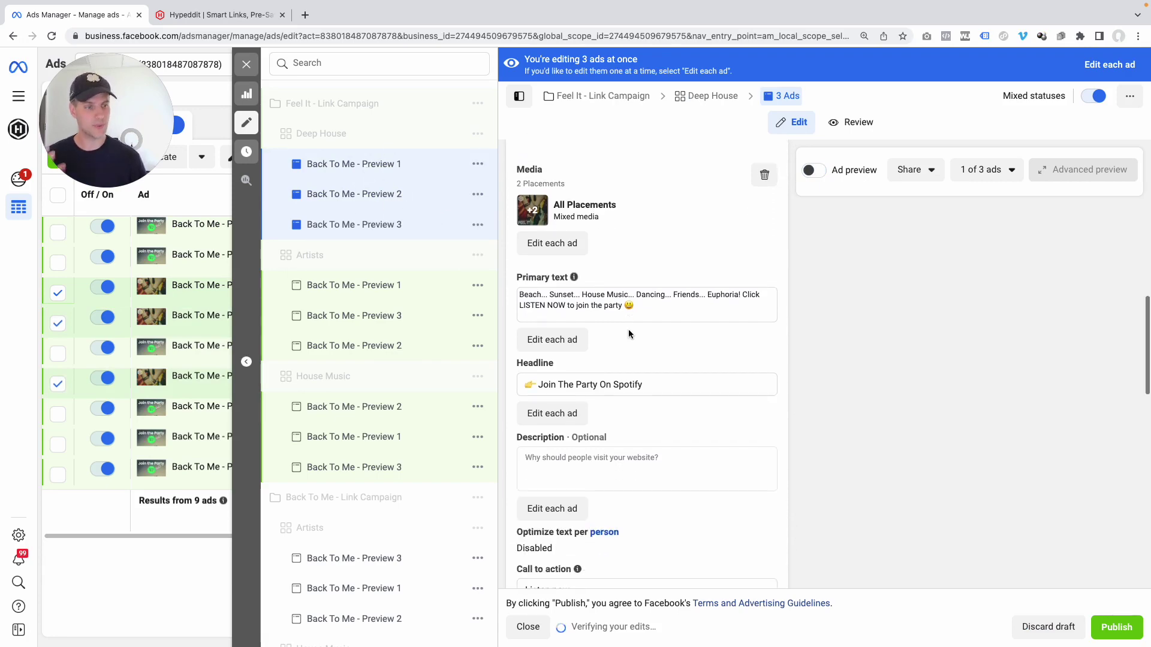
pyautogui.scroll(-5, 628, 335)
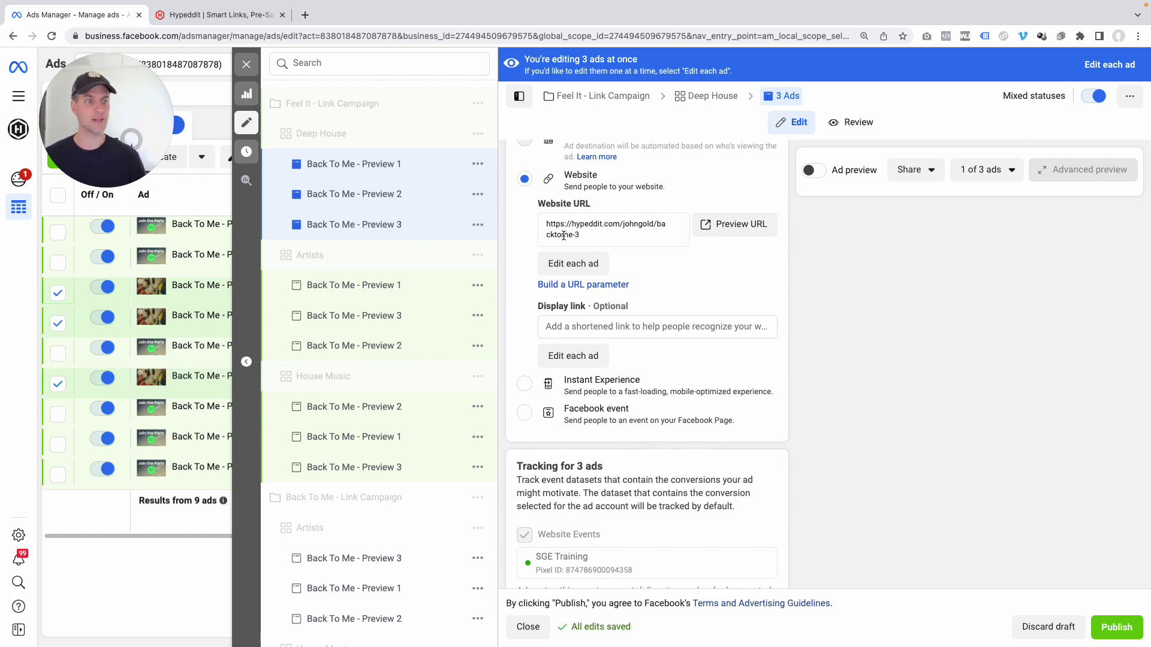
# Copy the Feel It smart link (hypeddit.com/johngold/feelit) from Hypeddit's Smart Links list.
pyautogui.click(202, 17)
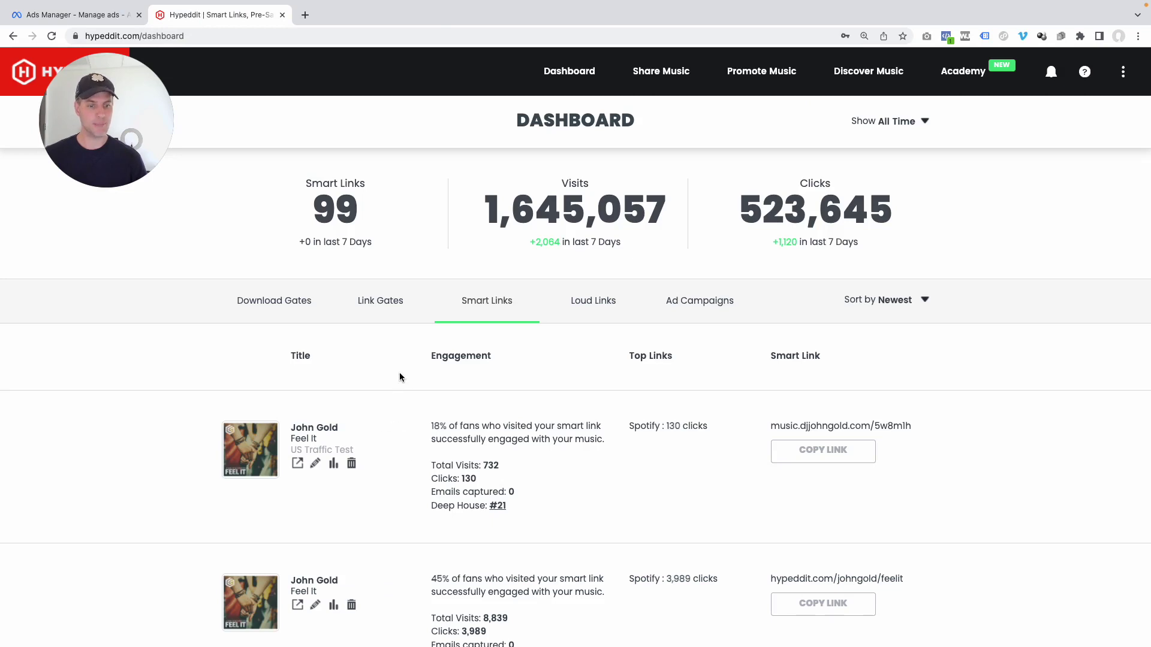
pyautogui.scroll(-1, 247, 462)
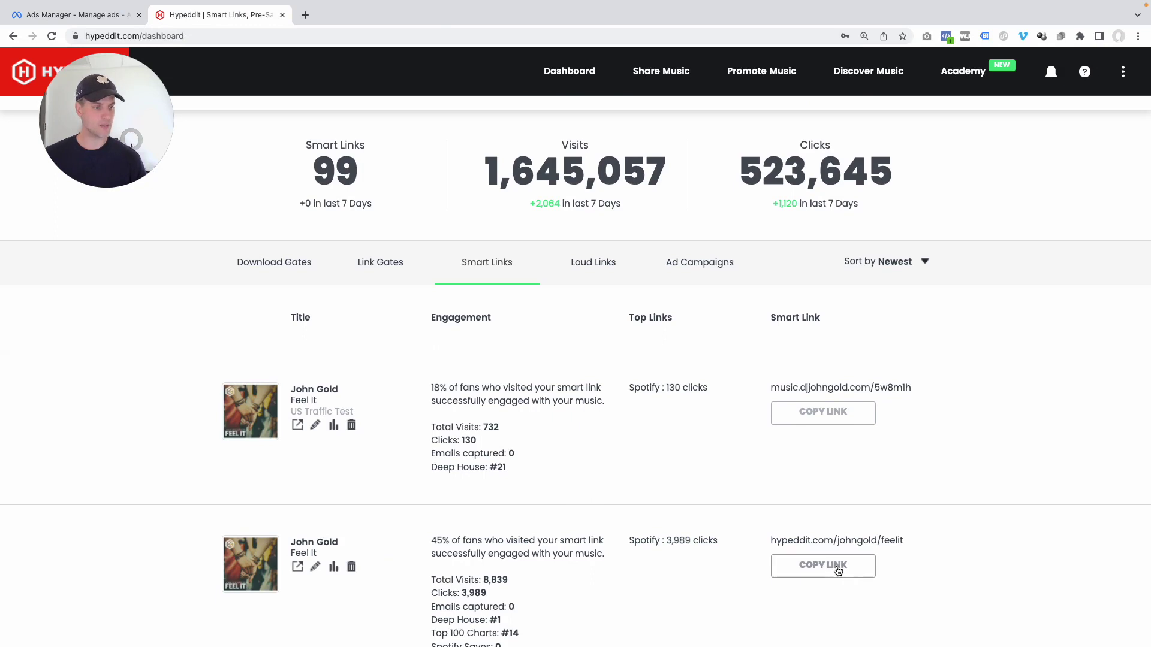
pyautogui.click(834, 569)
pyautogui.click(834, 564)
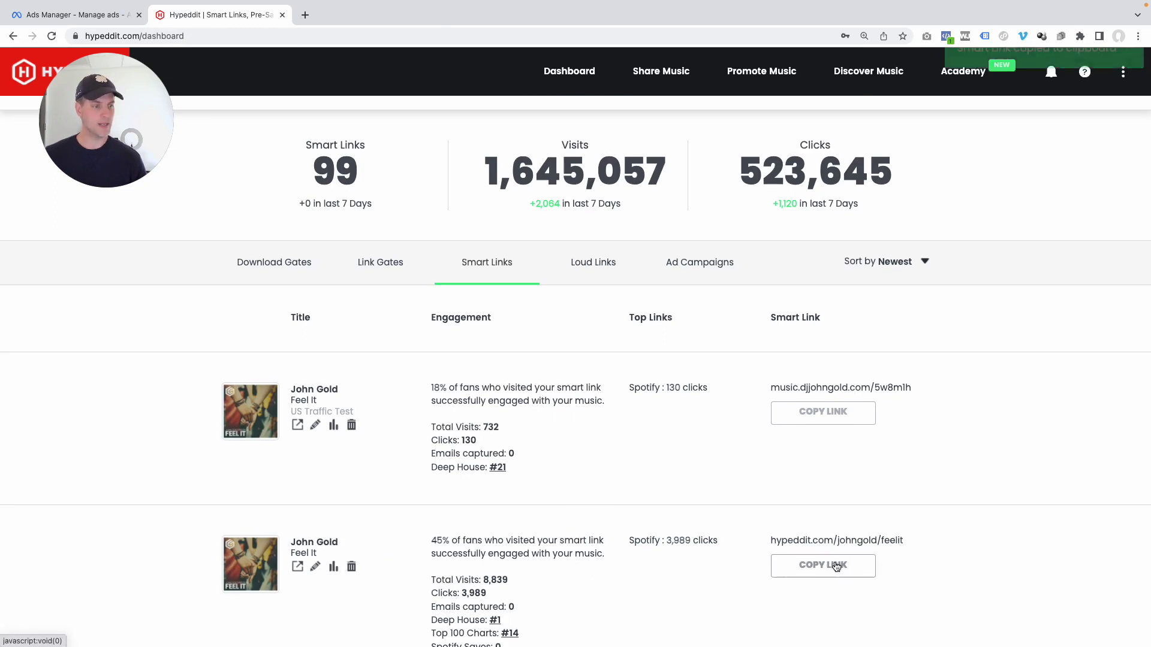
pyautogui.click(107, 18)
pyautogui.moveTo(645, 230); pyautogui.dragTo(530, 218)
pyautogui.hotkey('ctrl', 'v')
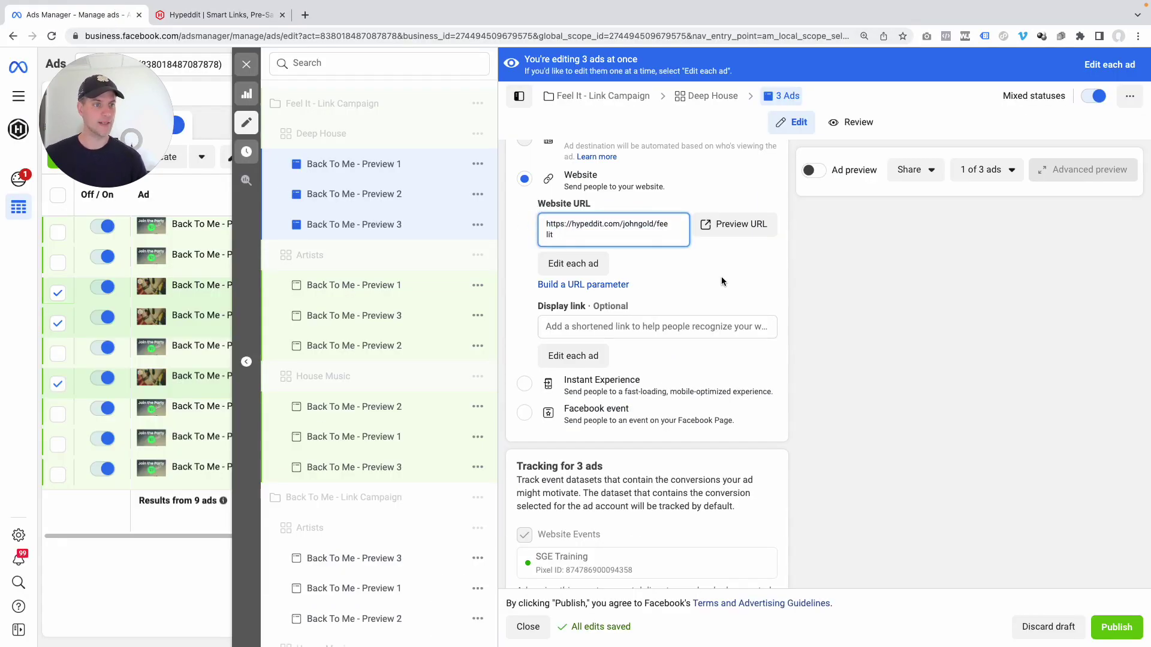
pyautogui.click(739, 265)
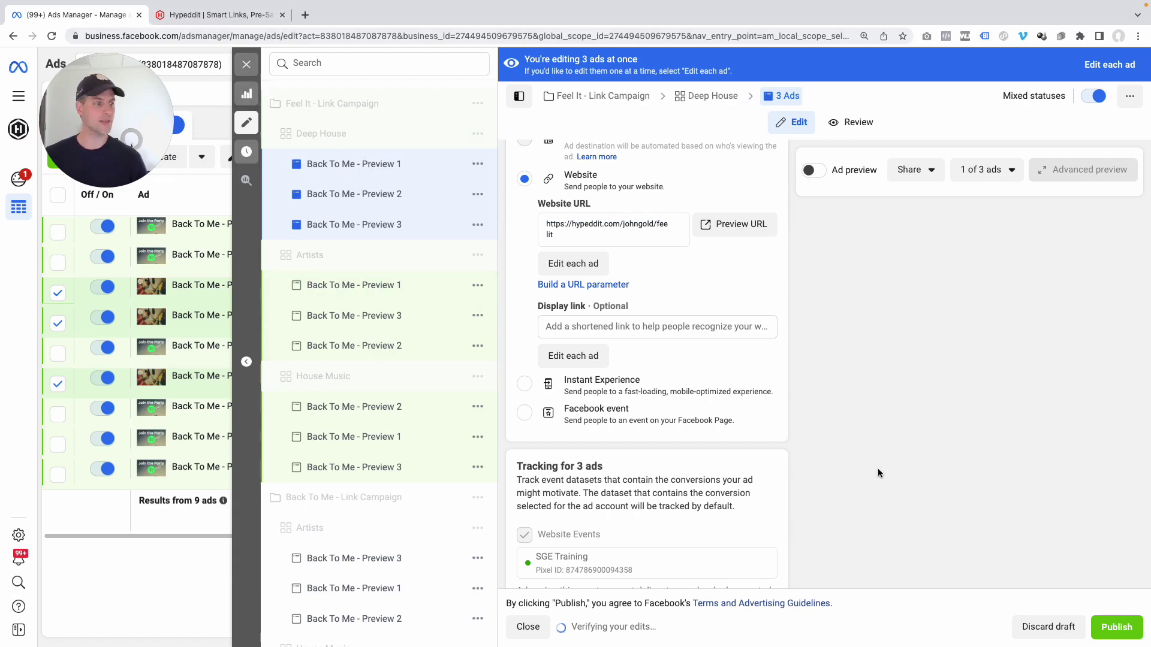
# Change 'Back To Me' to 'Feel It' in each Deep House ad name, giving Feel It - Preview 1, 2, 3.
pyautogui.scroll(5, 602, 243)
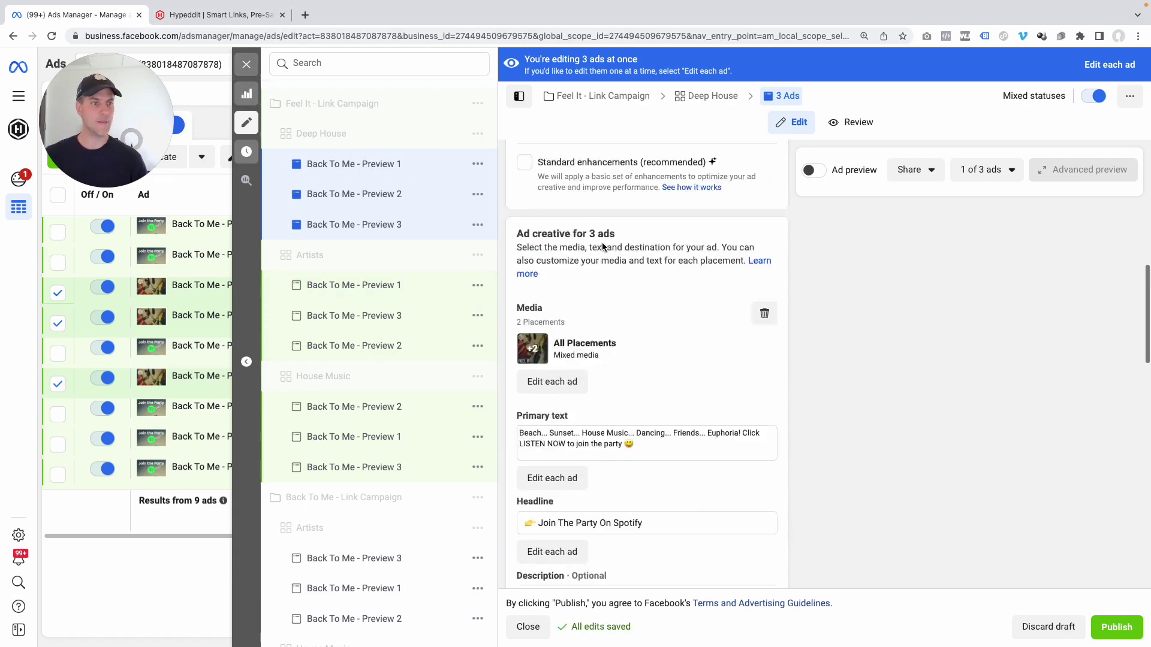
pyautogui.scroll(5, 602, 243)
pyautogui.click(378, 166)
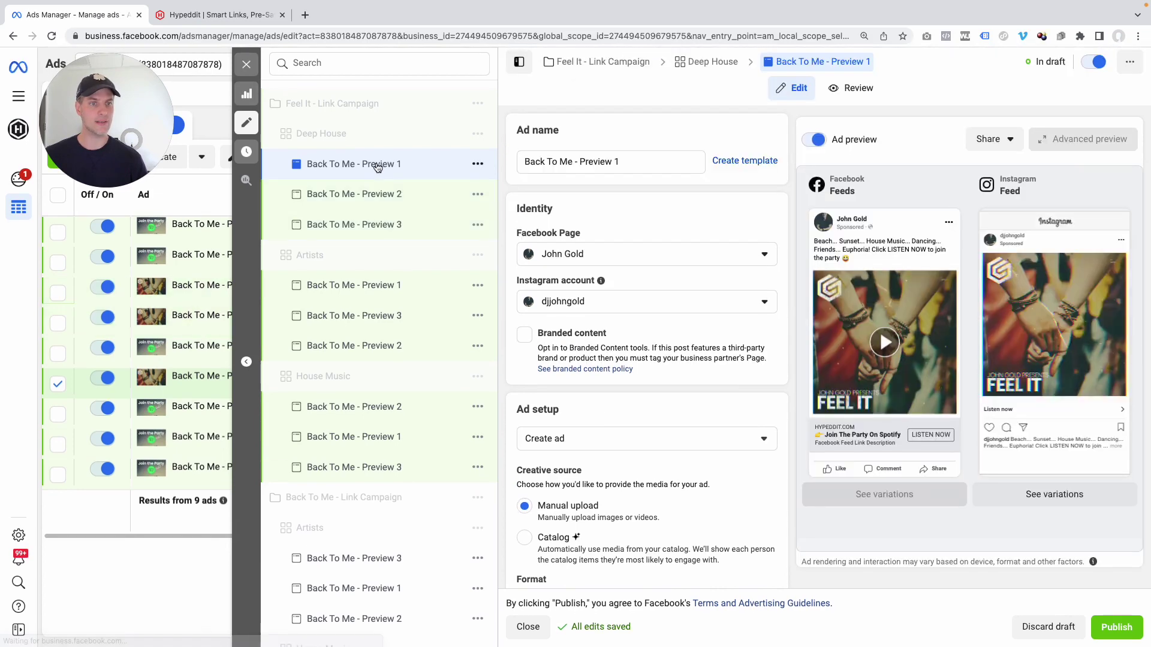
pyautogui.moveTo(573, 162); pyautogui.dragTo(480, 163)
pyautogui.write('Fe')
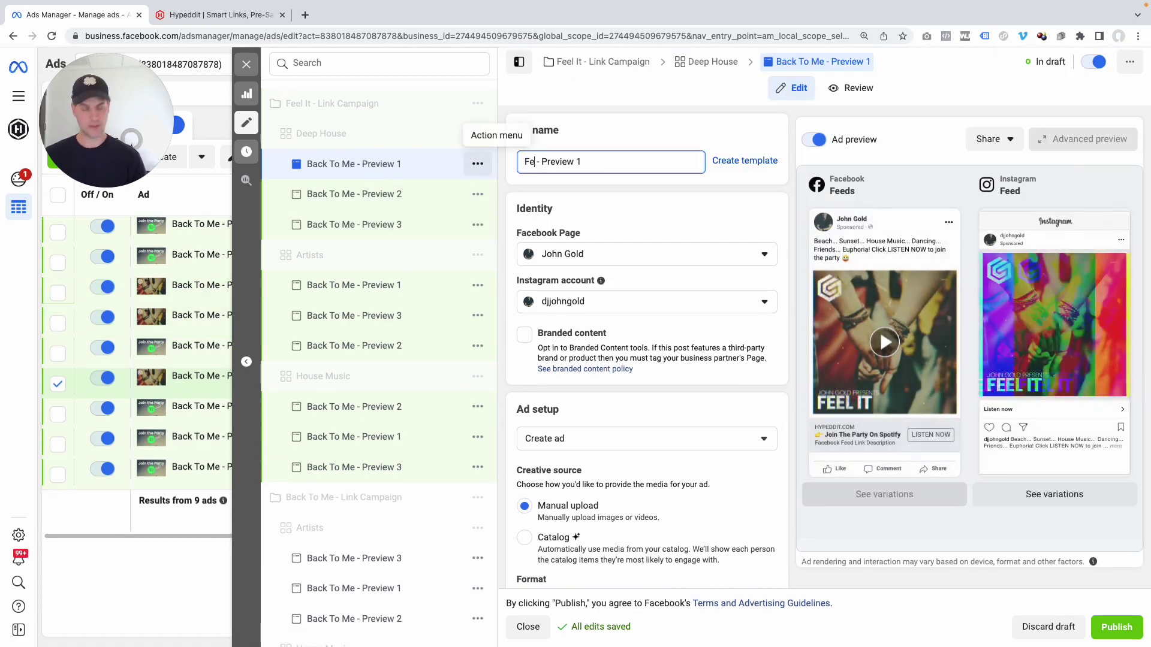
pyautogui.write('el It')
pyautogui.click(353, 194)
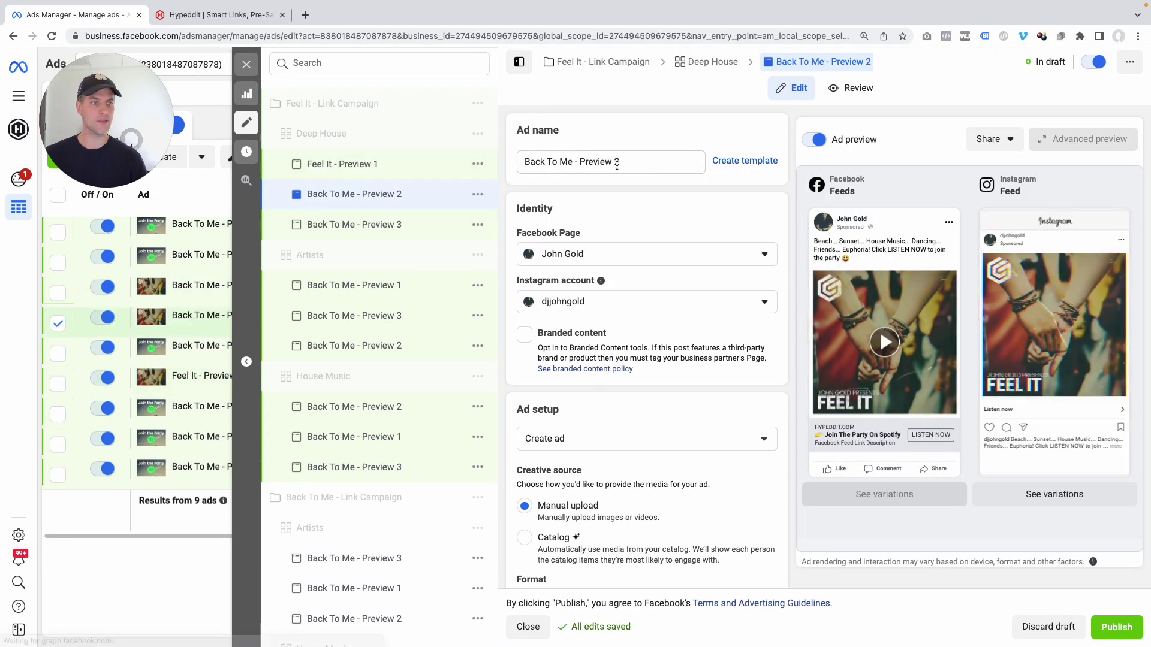
pyautogui.moveTo(573, 162); pyautogui.dragTo(509, 160)
pyautogui.write('Fee')
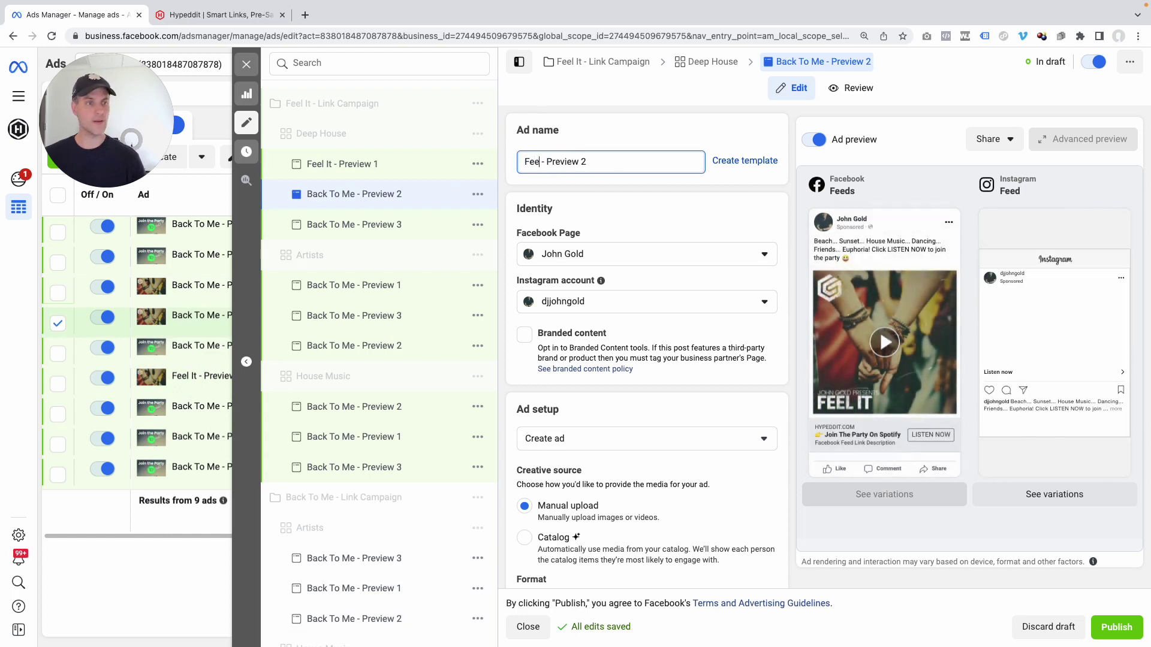
pyautogui.write('l It')
pyautogui.click(431, 224)
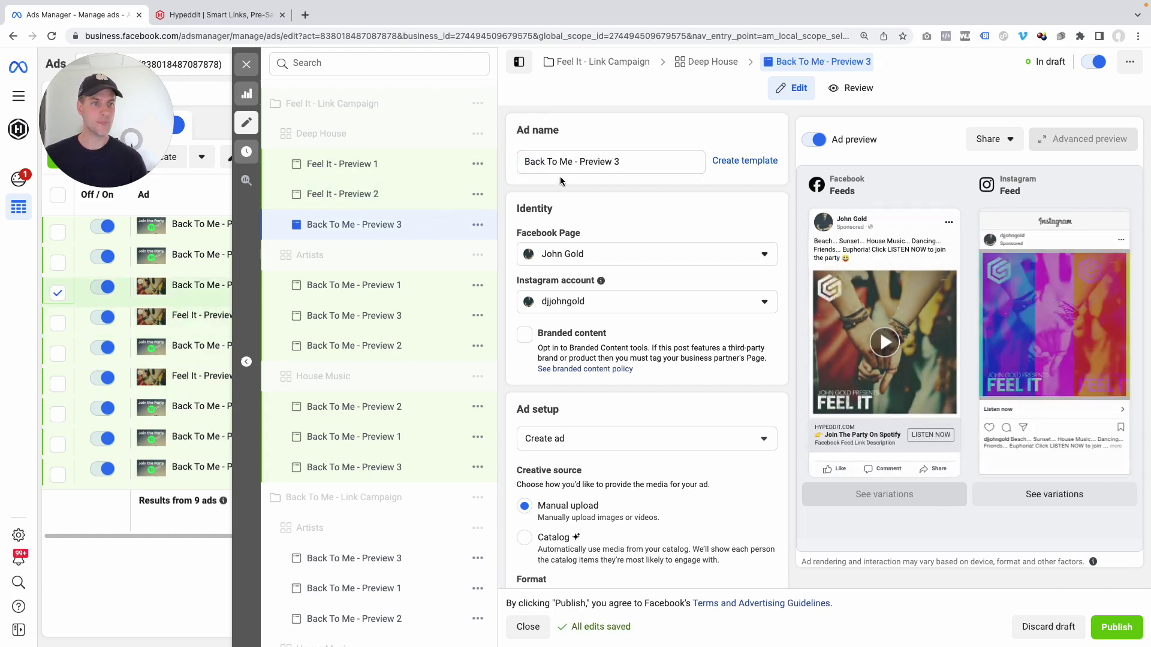
pyautogui.moveTo(573, 162); pyautogui.dragTo(509, 161)
pyautogui.write('Fe')
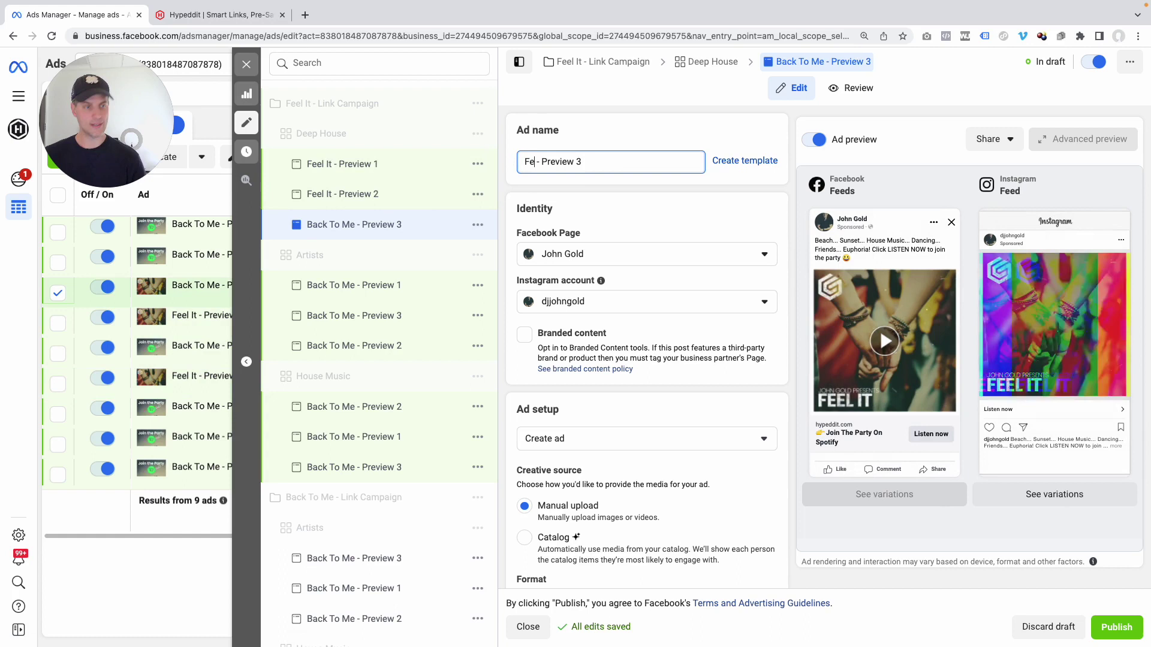
pyautogui.write('el It')
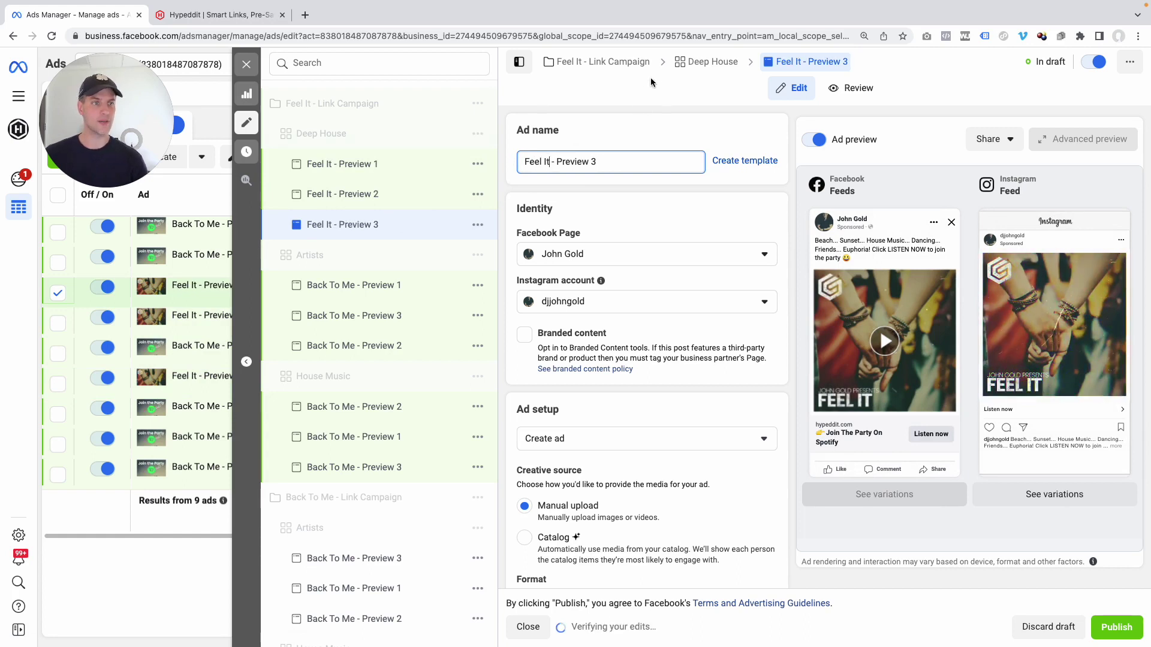
pyautogui.click(646, 90)
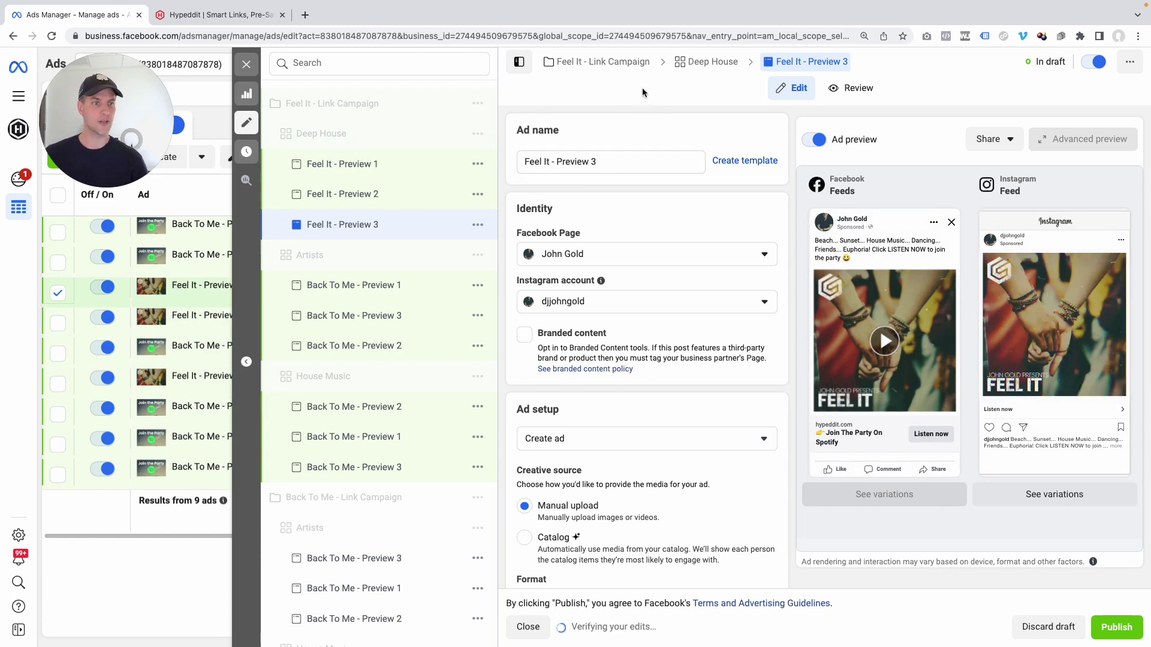
# Close the ad editor without publishing and sort the ads table by name in reverse order.
pyautogui.click(246, 64)
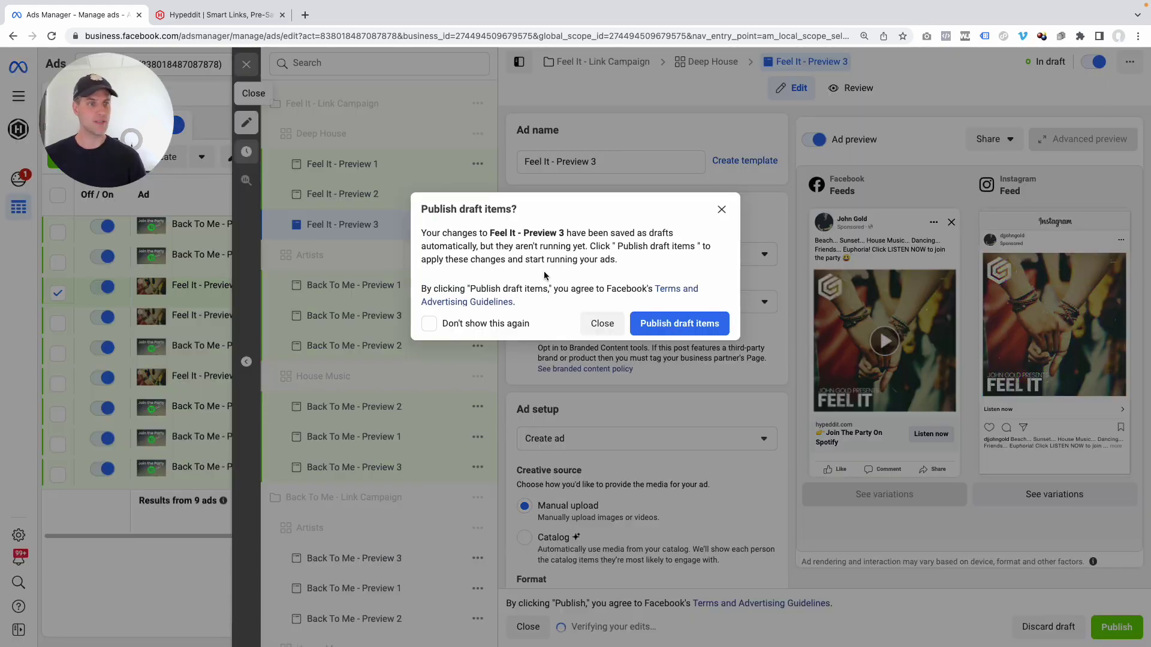
pyautogui.click(602, 323)
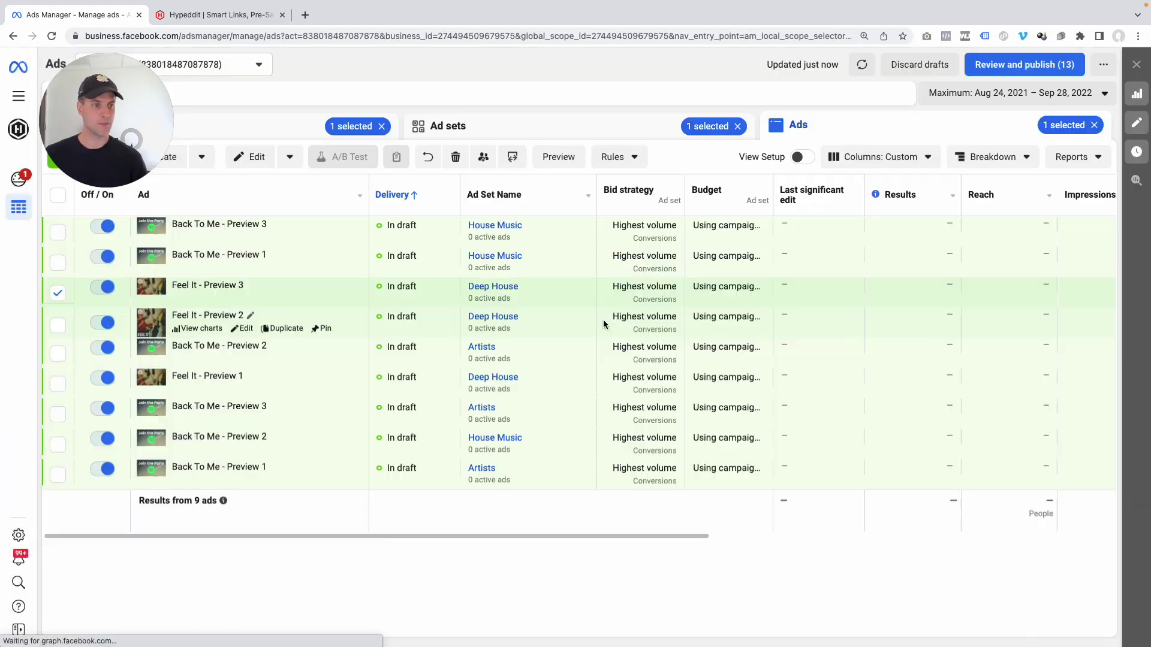
pyautogui.click(253, 196)
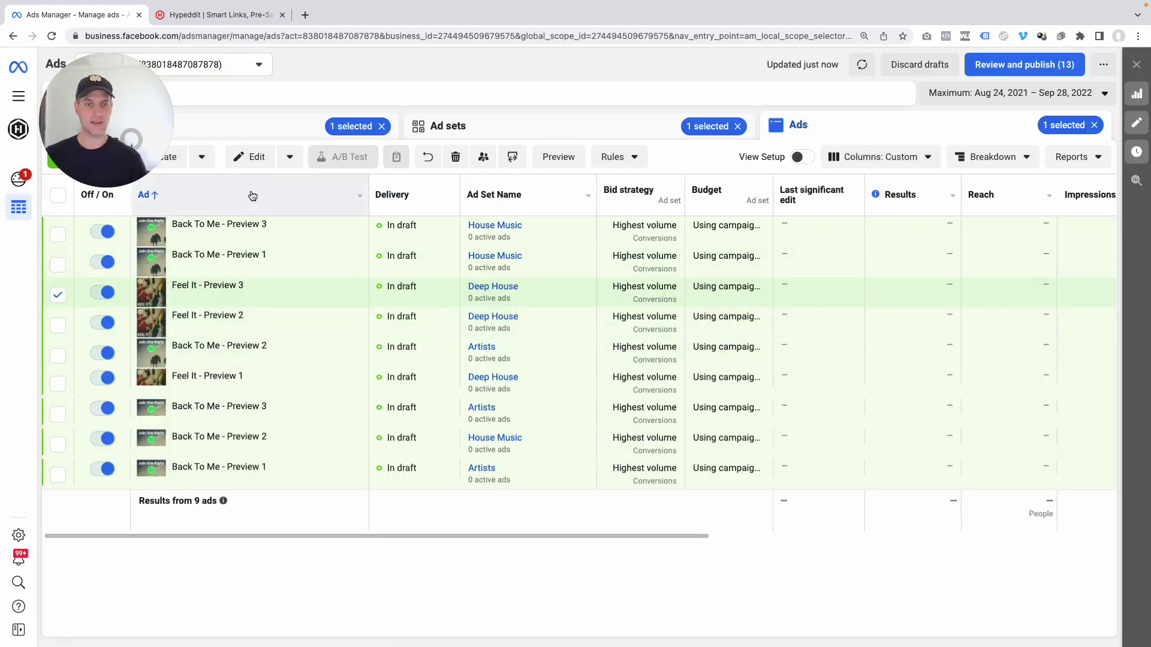
pyautogui.click(358, 195)
# Select the six Back To Me ads from Artists and House Music and delete them.
pyautogui.click(57, 234)
pyautogui.click(58, 265)
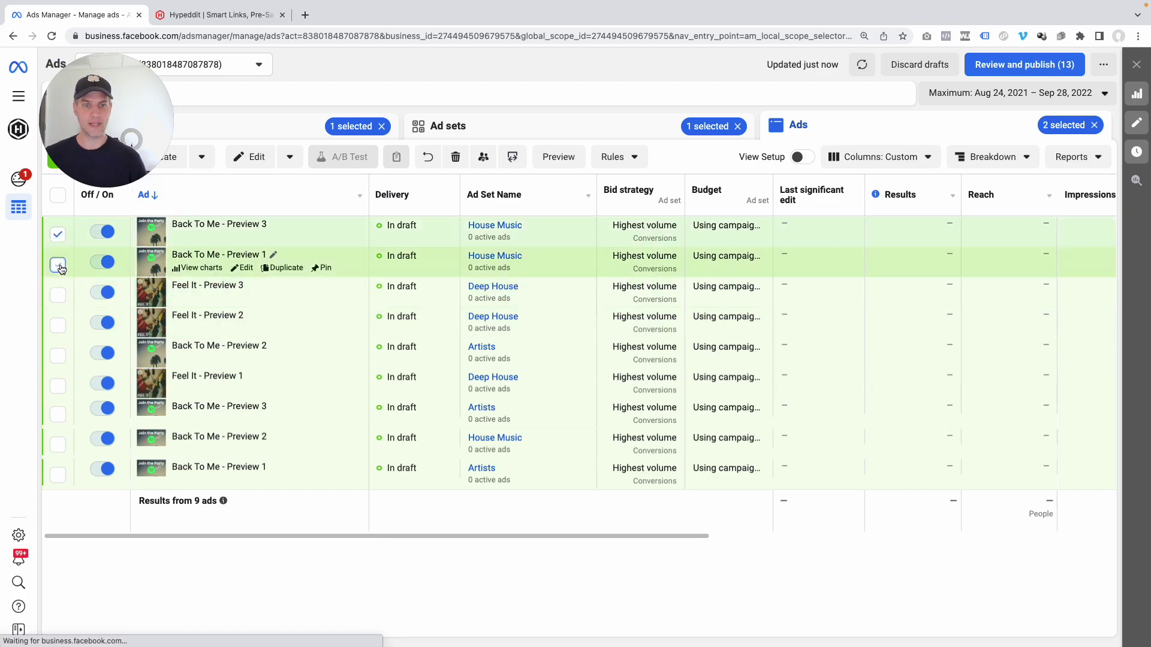
pyautogui.click(58, 355)
pyautogui.click(57, 414)
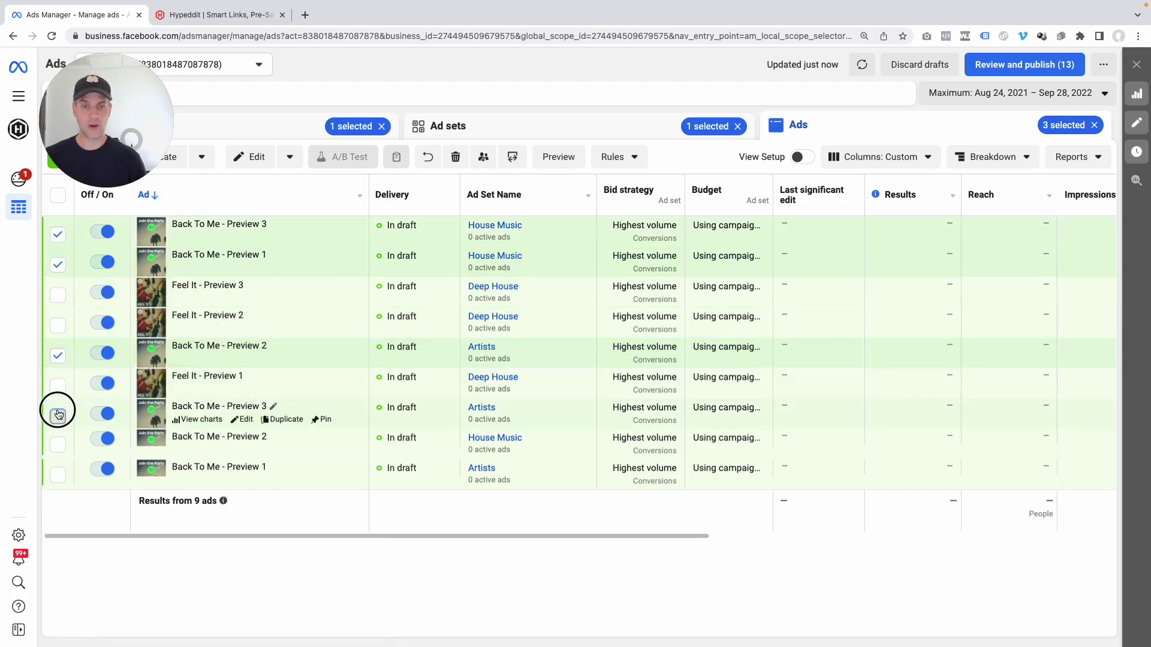
pyautogui.click(57, 447)
pyautogui.click(58, 476)
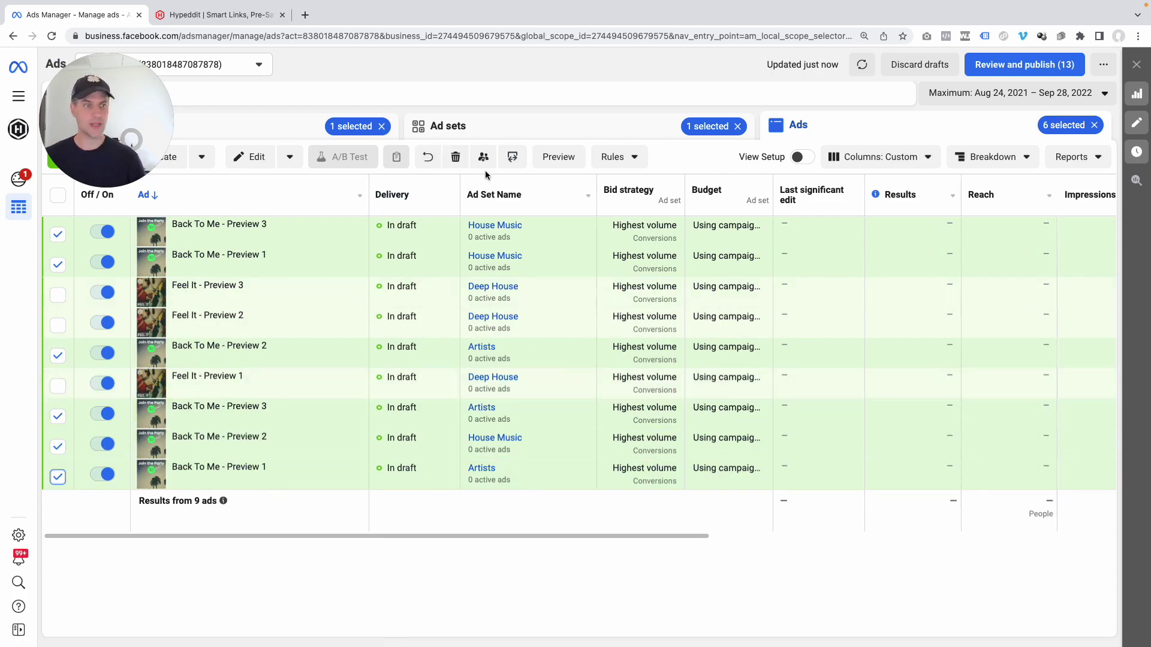
pyautogui.click(455, 156)
pyautogui.click(687, 276)
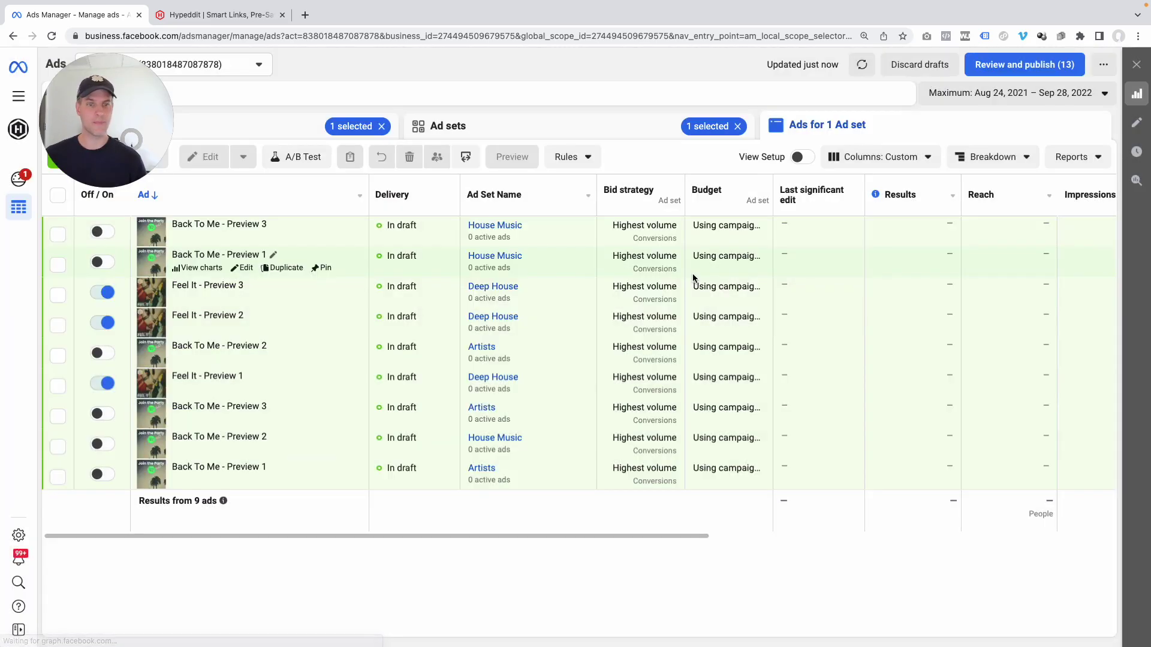
# Copy all three Feel It ads to the clipboard.
pyautogui.click(58, 196)
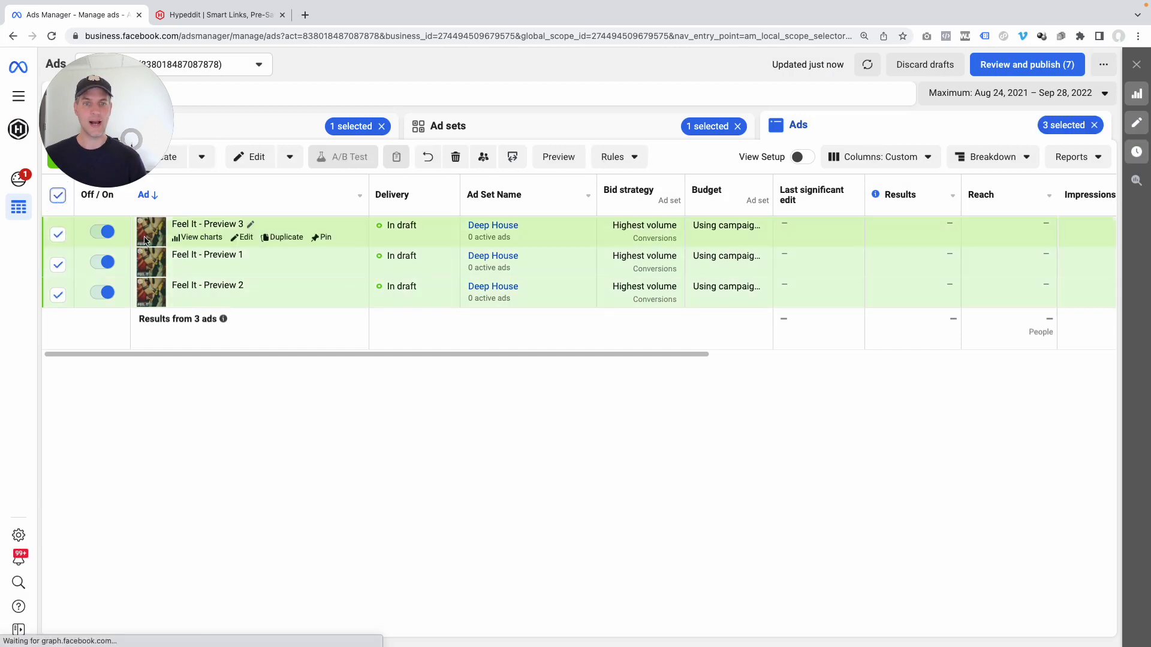
pyautogui.click(201, 158)
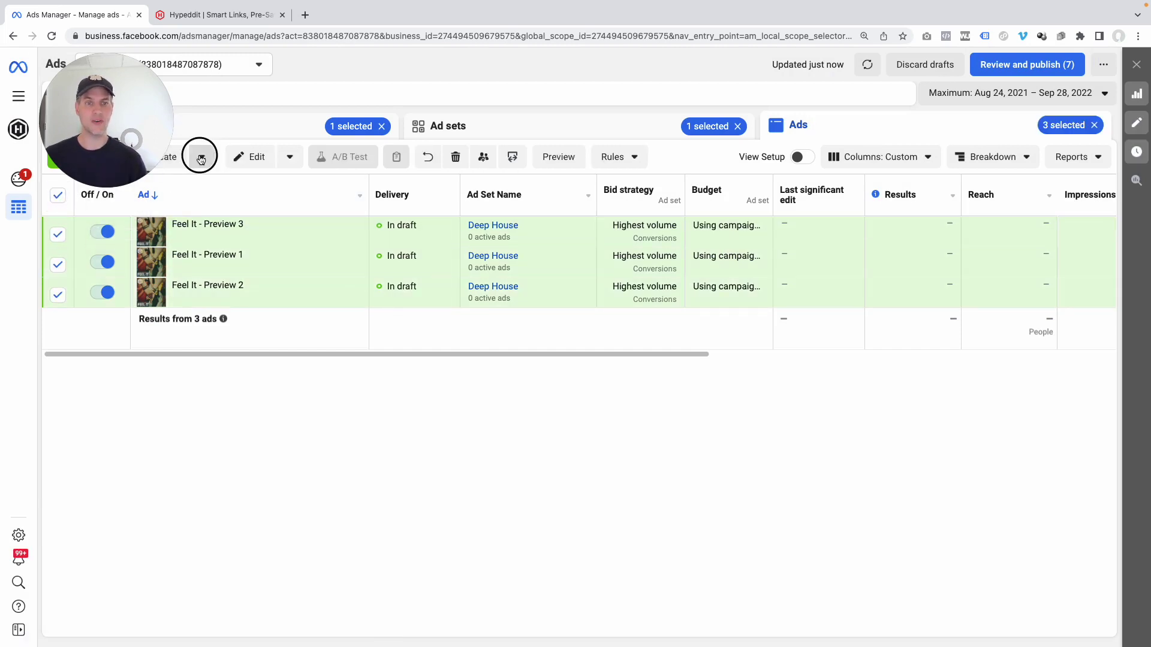
pyautogui.click(108, 268)
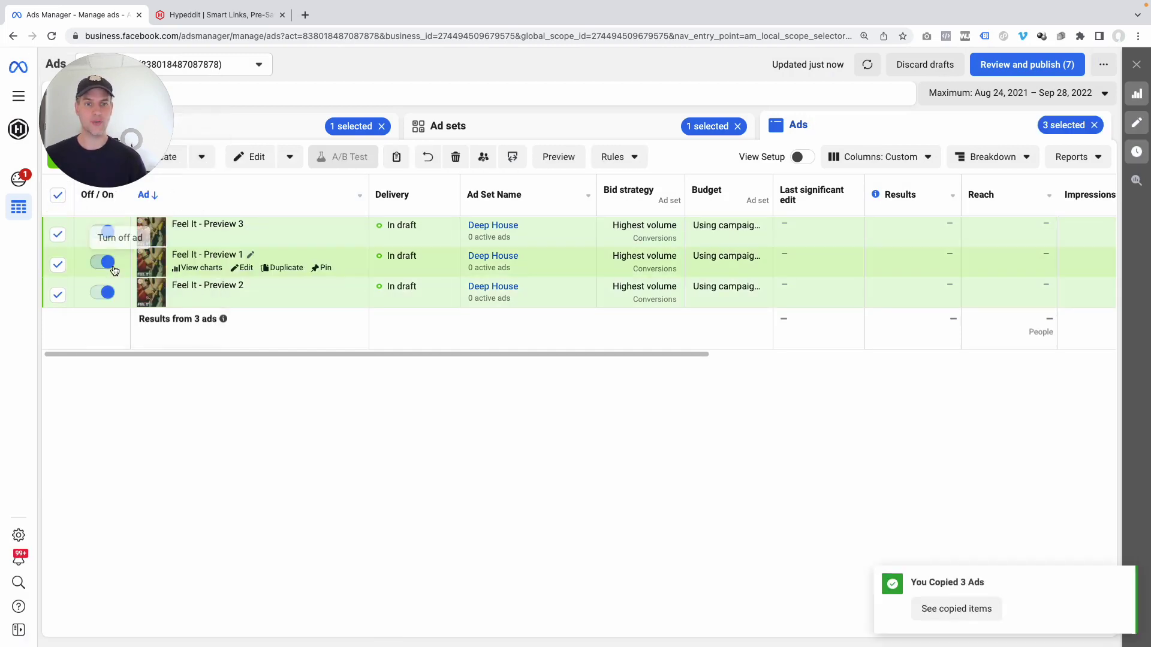
# Paste the copied ads into the Artists and House Music ad sets.
pyautogui.click(513, 128)
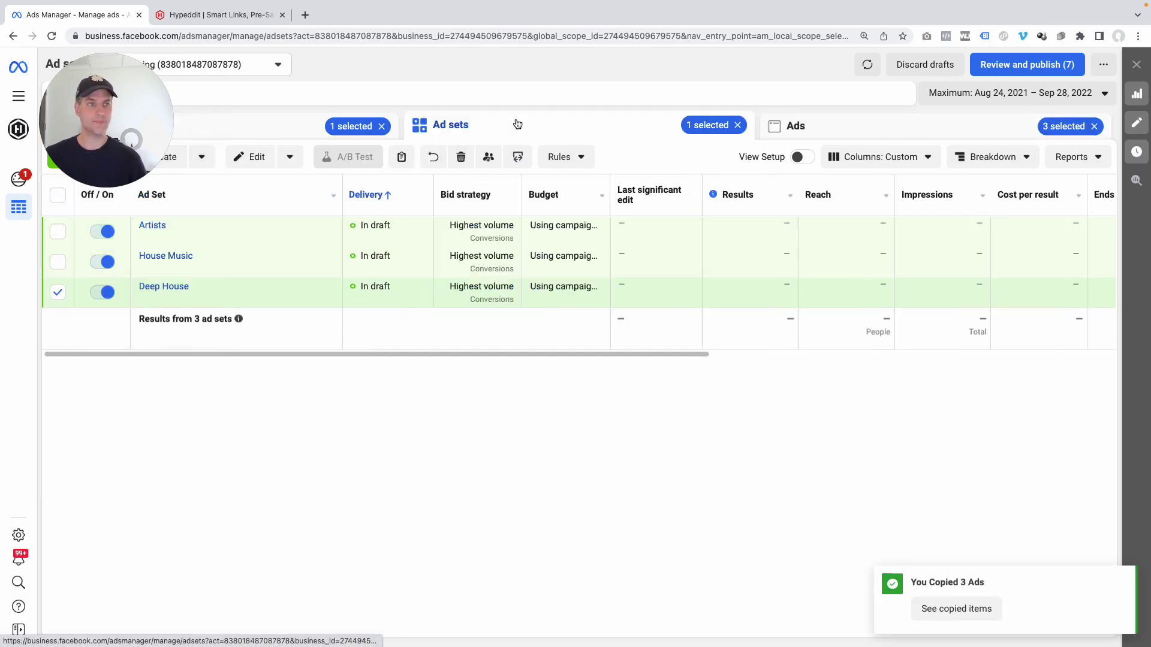
pyautogui.click(58, 293)
pyautogui.click(58, 262)
pyautogui.click(58, 232)
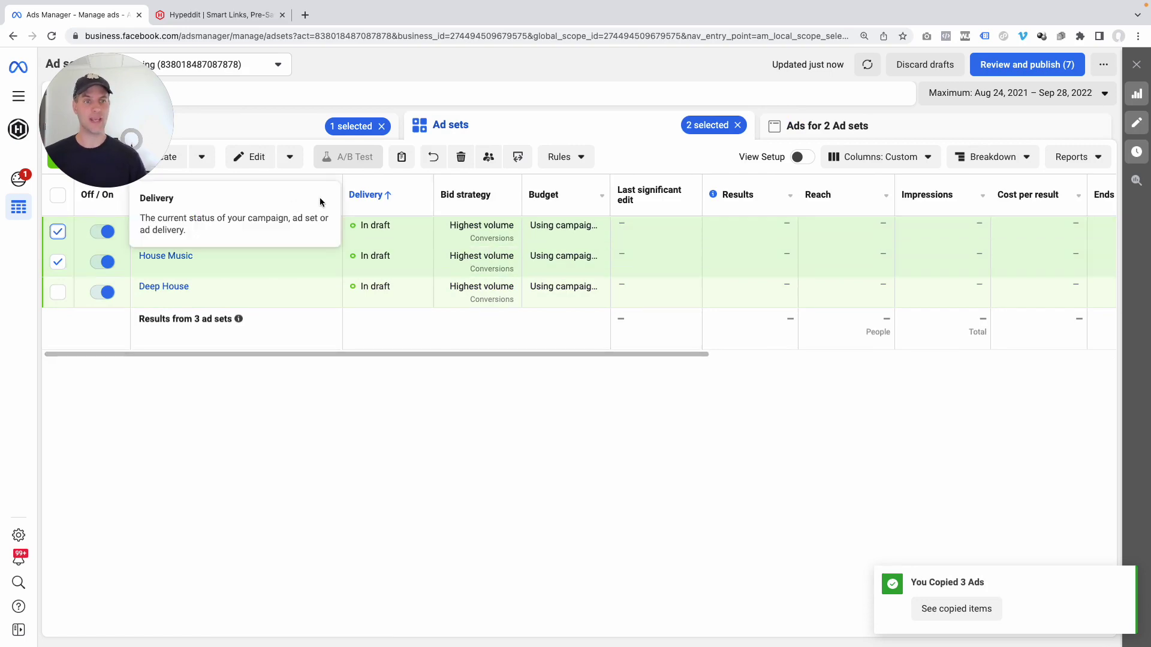
pyautogui.click(202, 158)
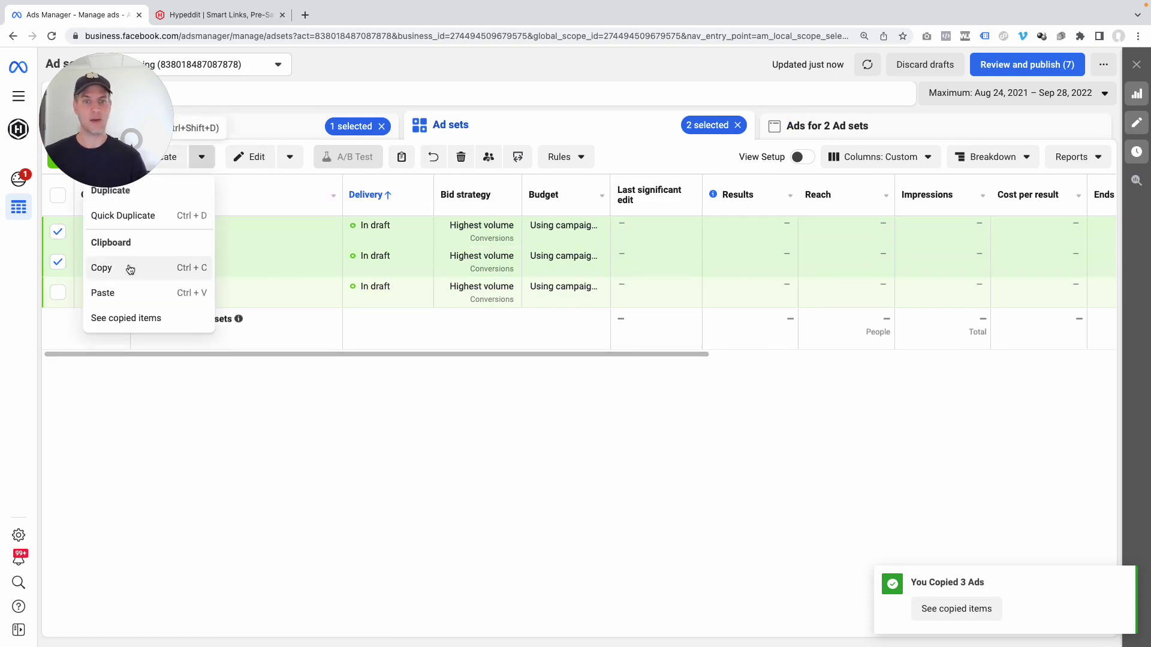
pyautogui.click(114, 289)
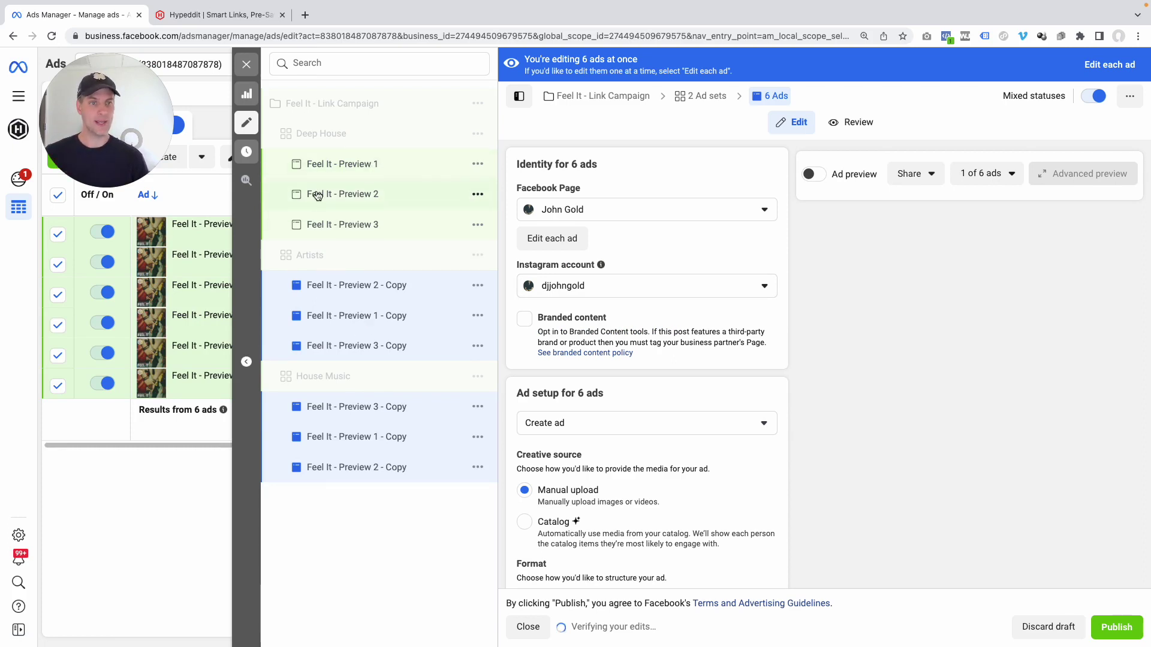
# Add the Deep House Feel It - Preview 1, 2 and 3 ads to the nine-ad edit and publish.
pyautogui.click(358, 225)
pyautogui.click(358, 197)
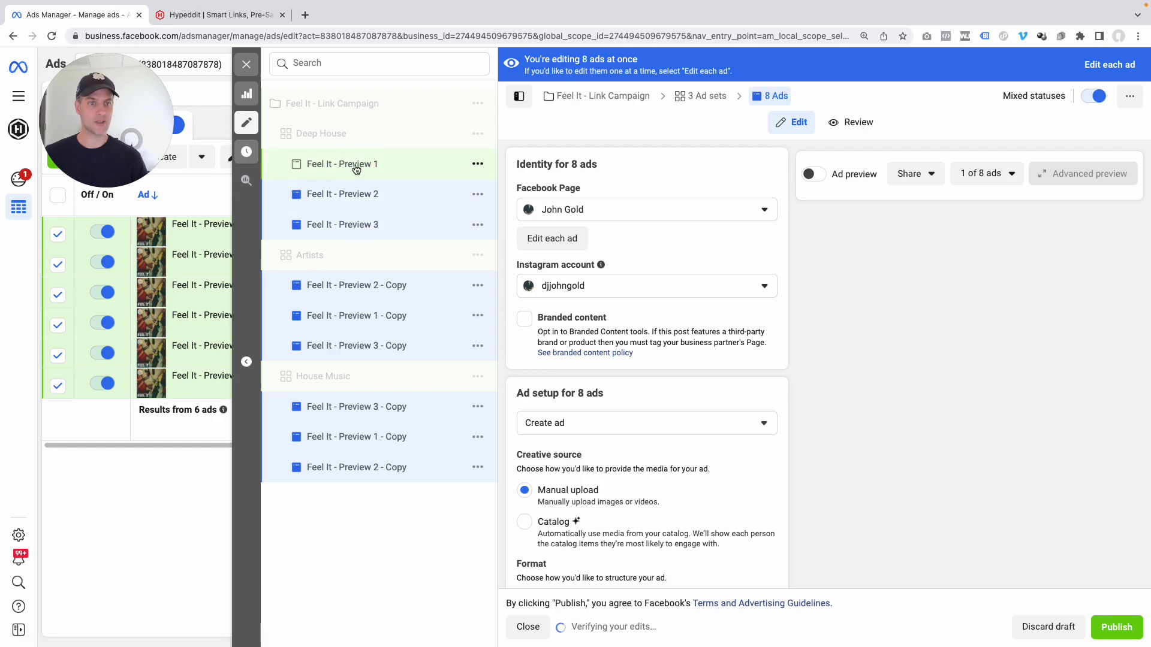
pyautogui.click(356, 168)
pyautogui.click(1110, 624)
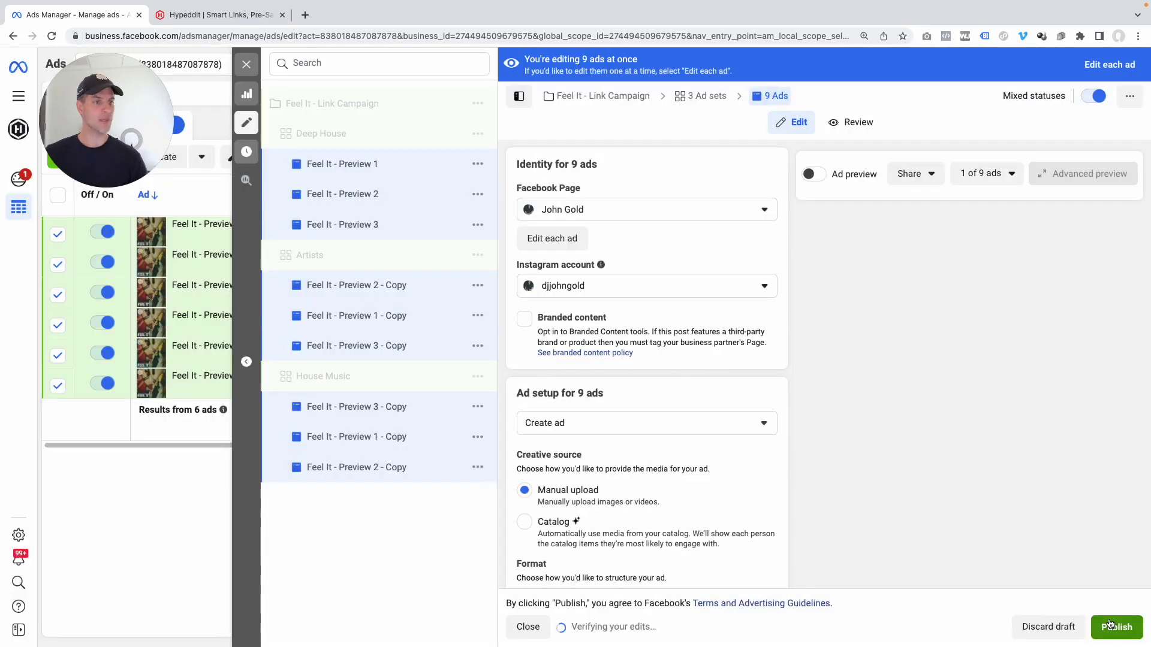